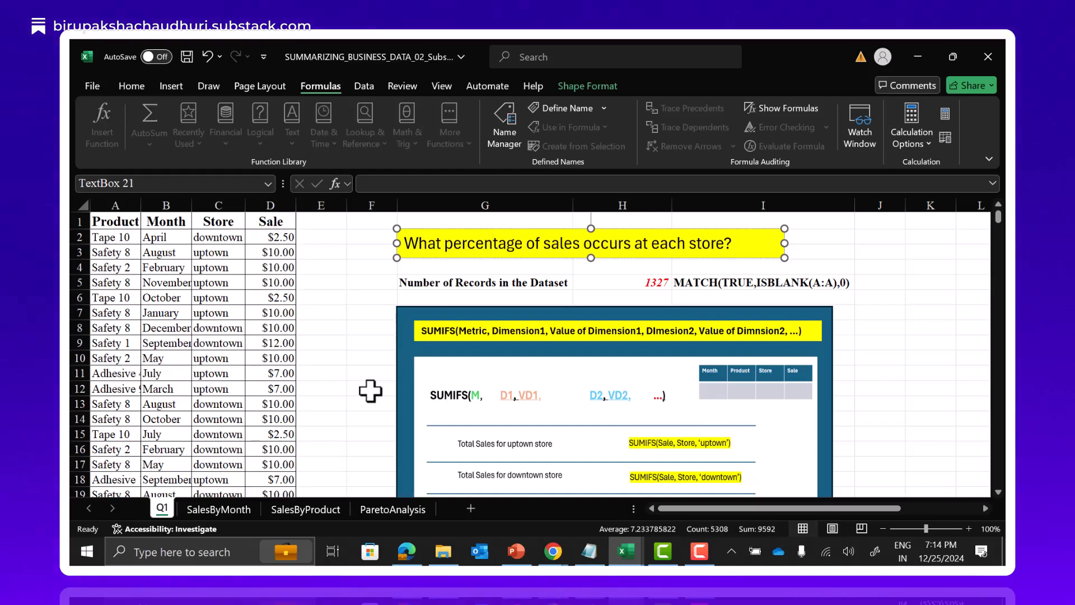
Review the sales and percentage tables by store, month and product on the Q1, SalesByMonth and SalesByProduct sheets.
scroll(370, 391, "down", 7)
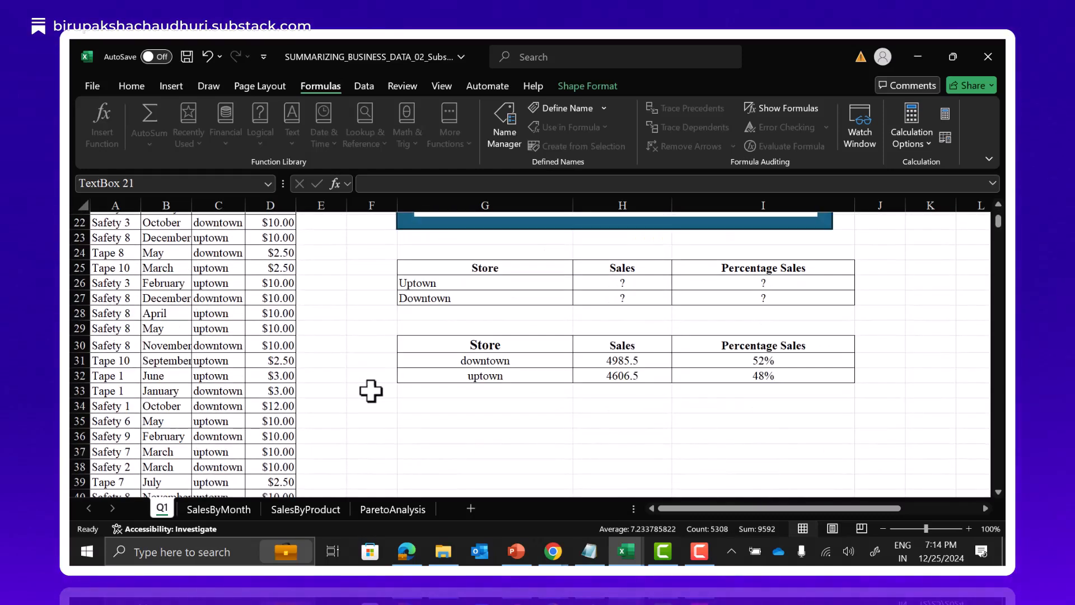
left_click_drag(753, 508, 841, 504)
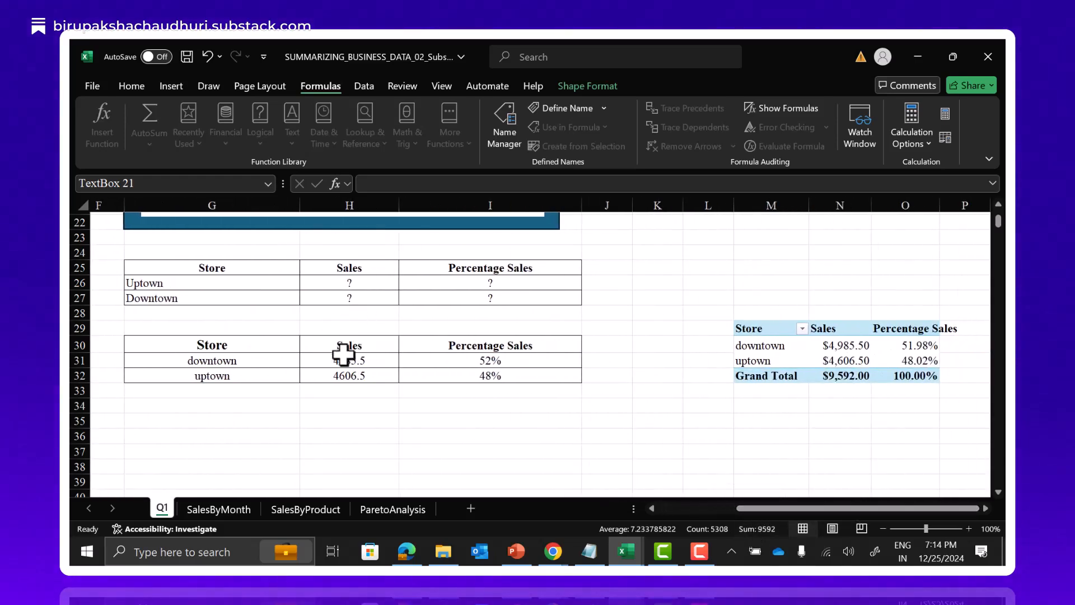
left_click_drag(830, 508, 728, 512)
left_click(216, 509)
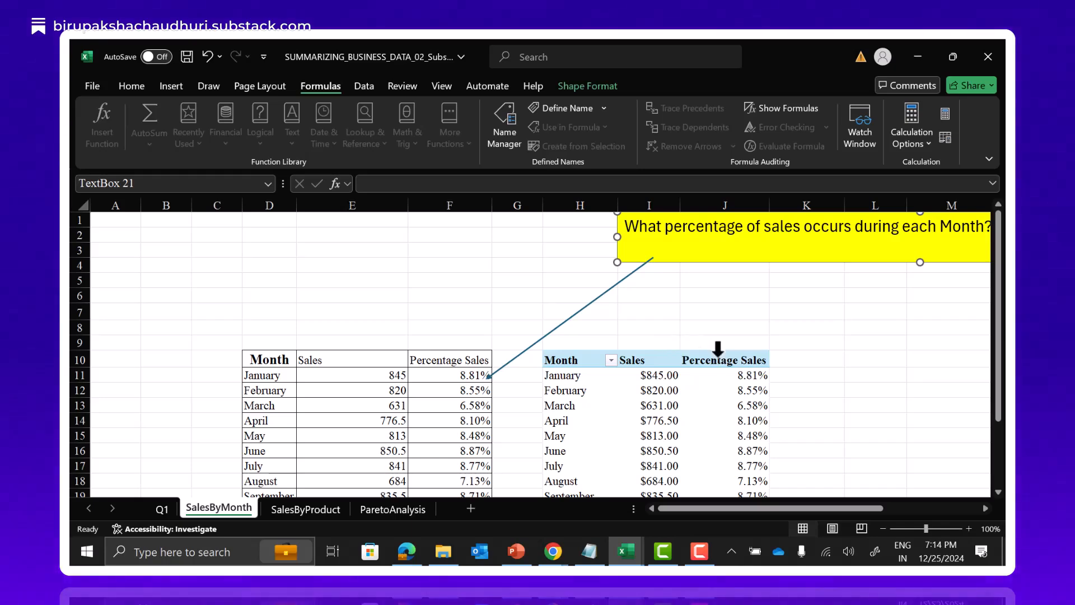
scroll(639, 315, "down", 1)
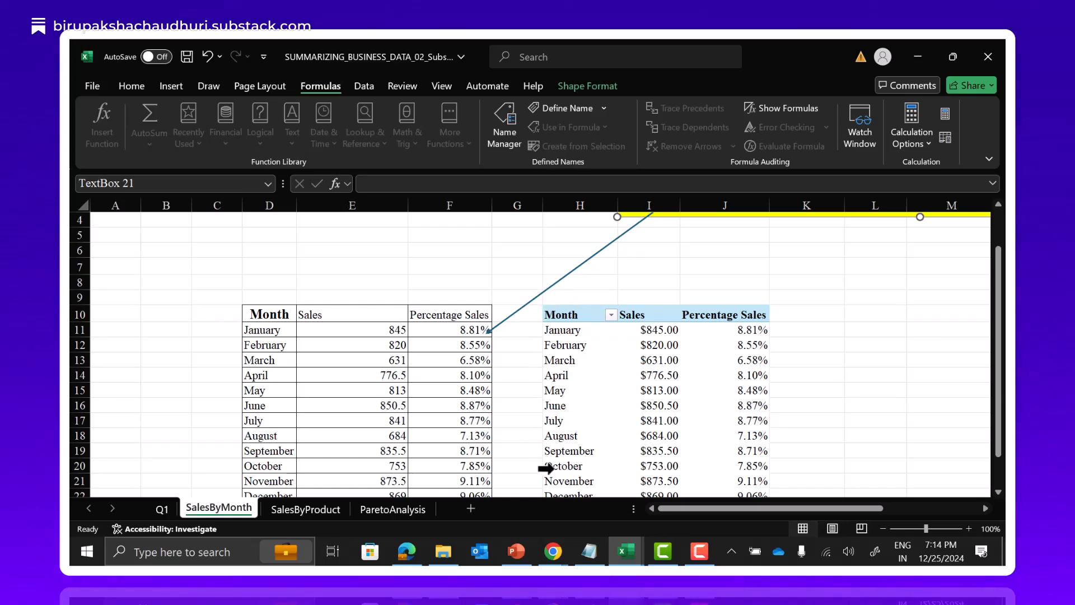
key("ctrl+Page_Down")
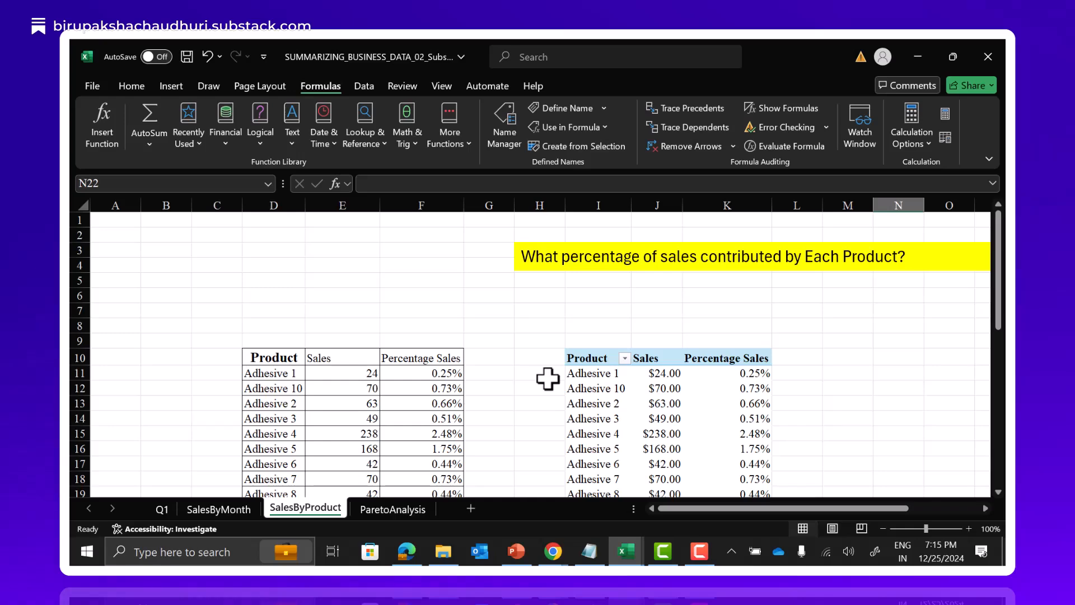
scroll(548, 379, "down", 3)
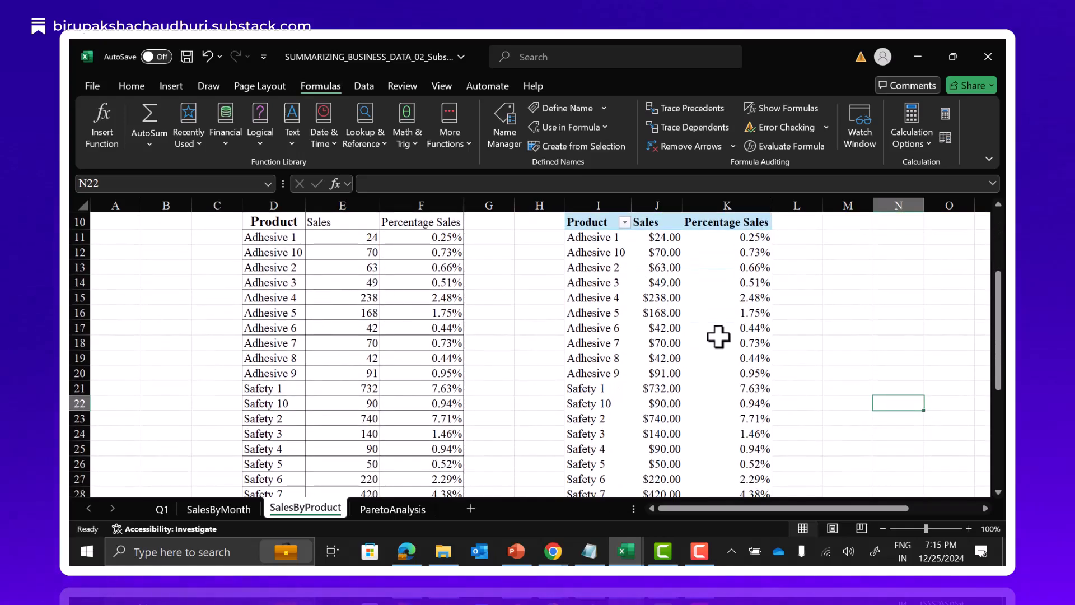
On the ParetoAnalysis sheet, enter "20% products" in E2 and "80% of sales / revenue" in G2.
left_click(398, 510)
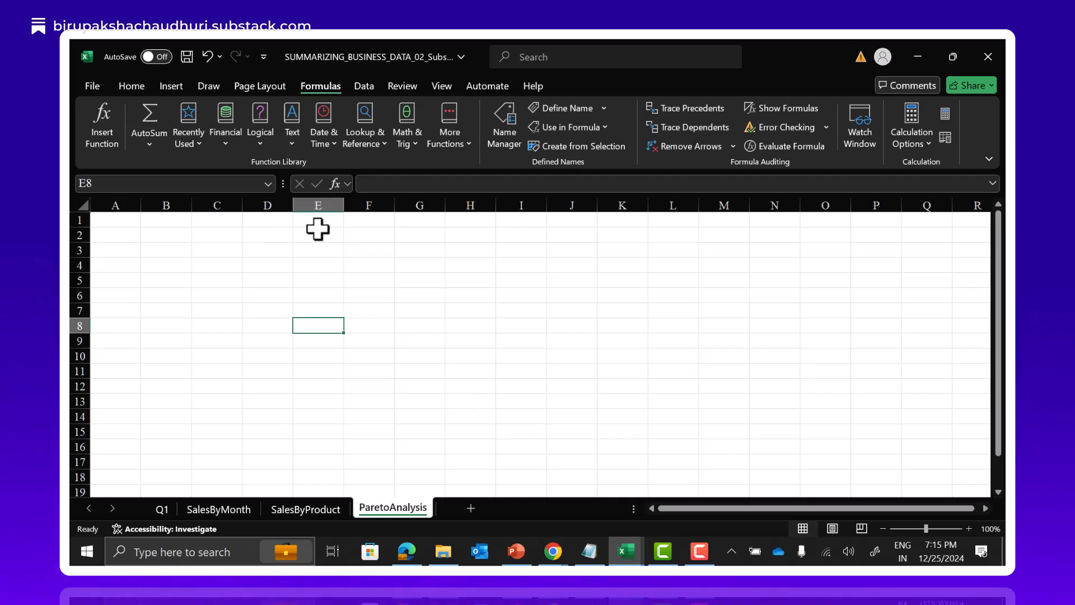
left_click(317, 246)
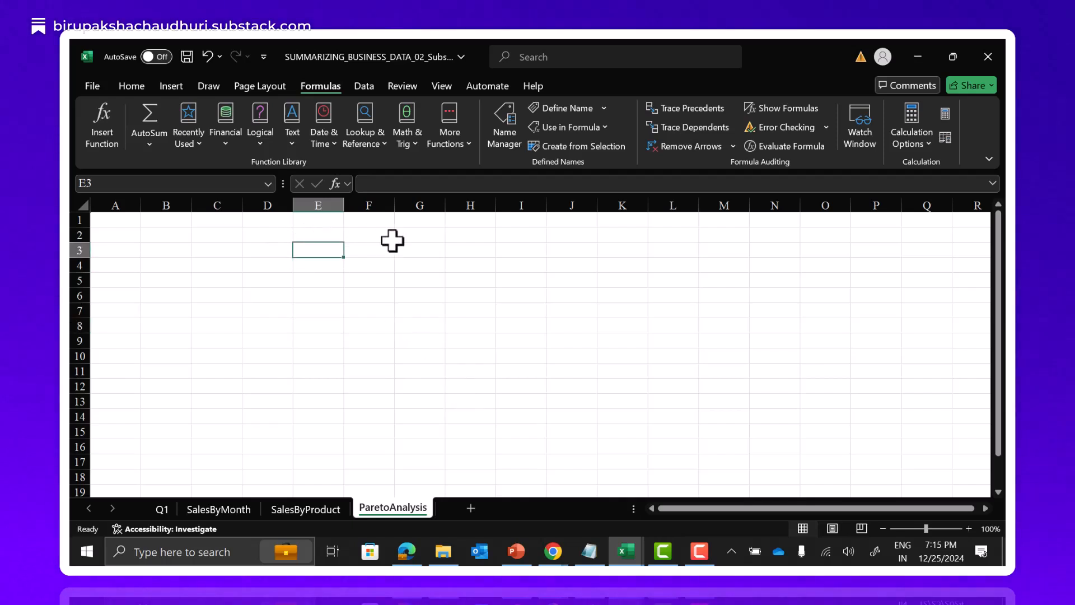
key("Up")
type("20")
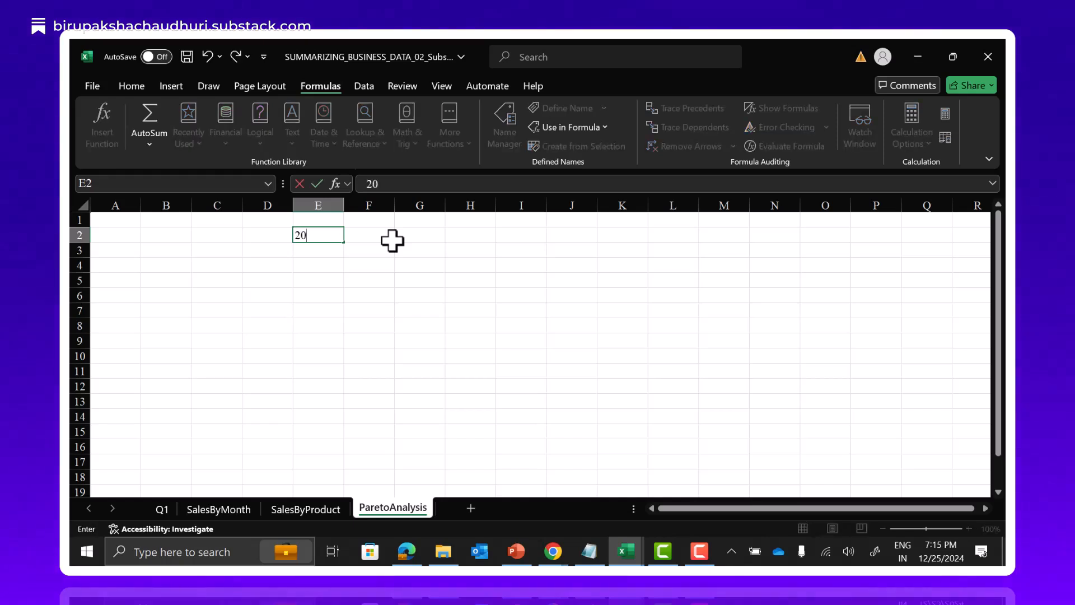
type("% products")
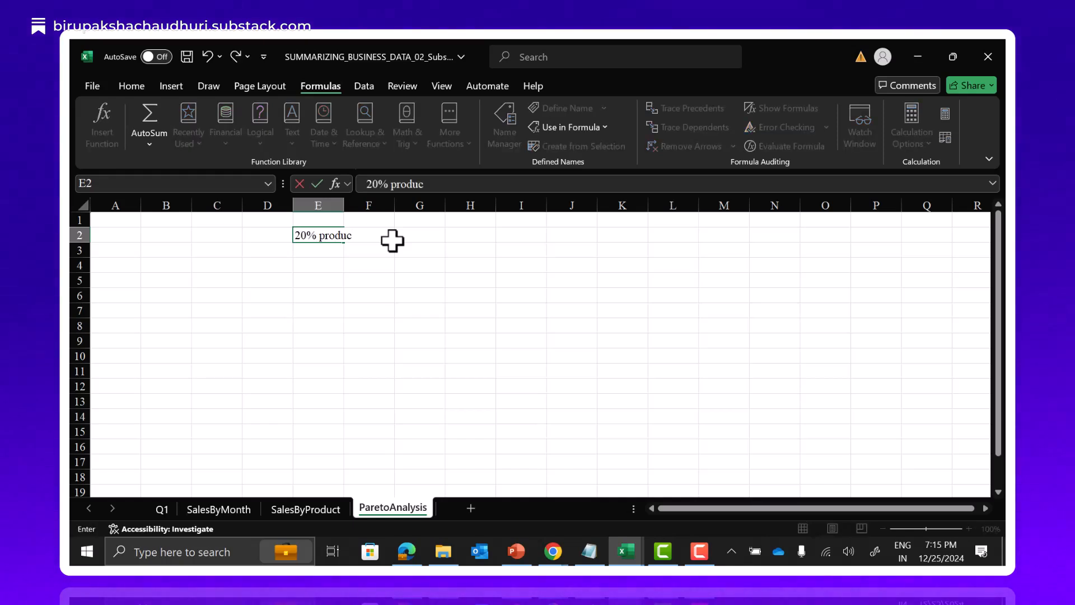
key("Tab")
key("Tab")
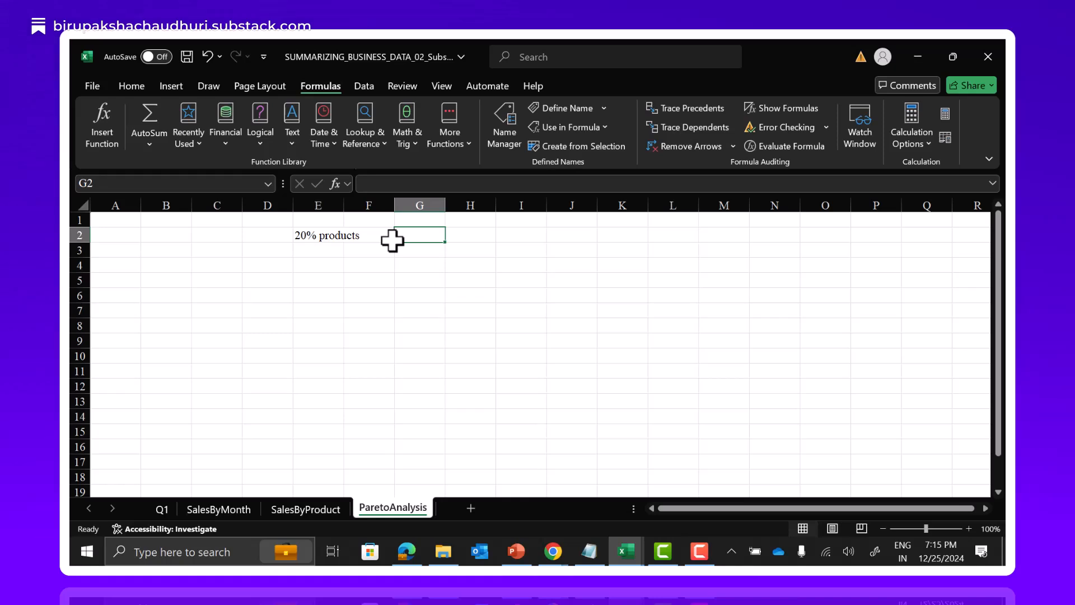
type("80% of")
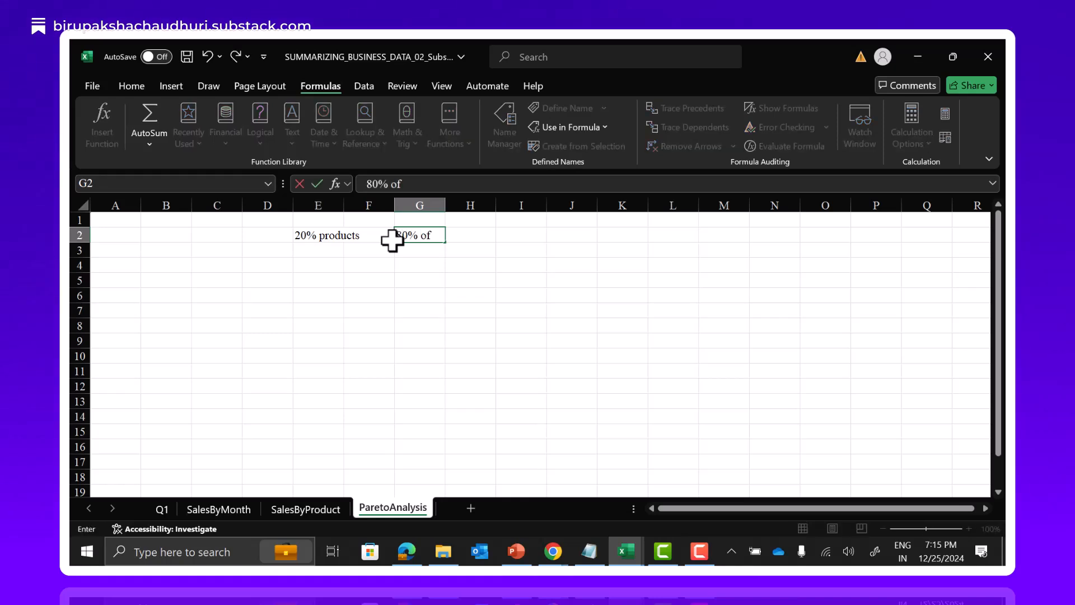
type(" sales ")
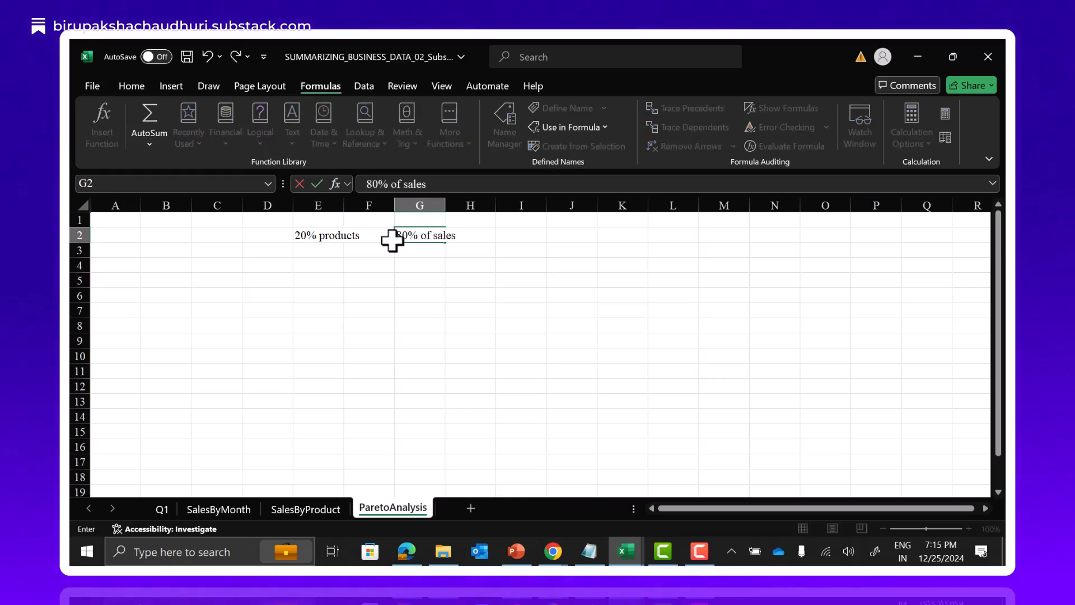
type("/ revenue")
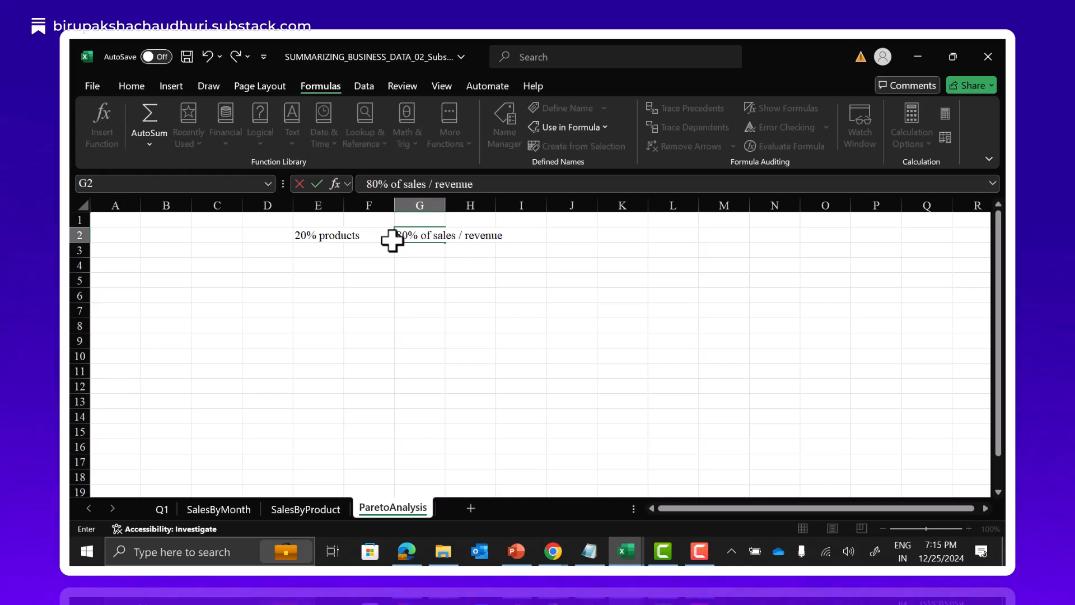
left_click(368, 292)
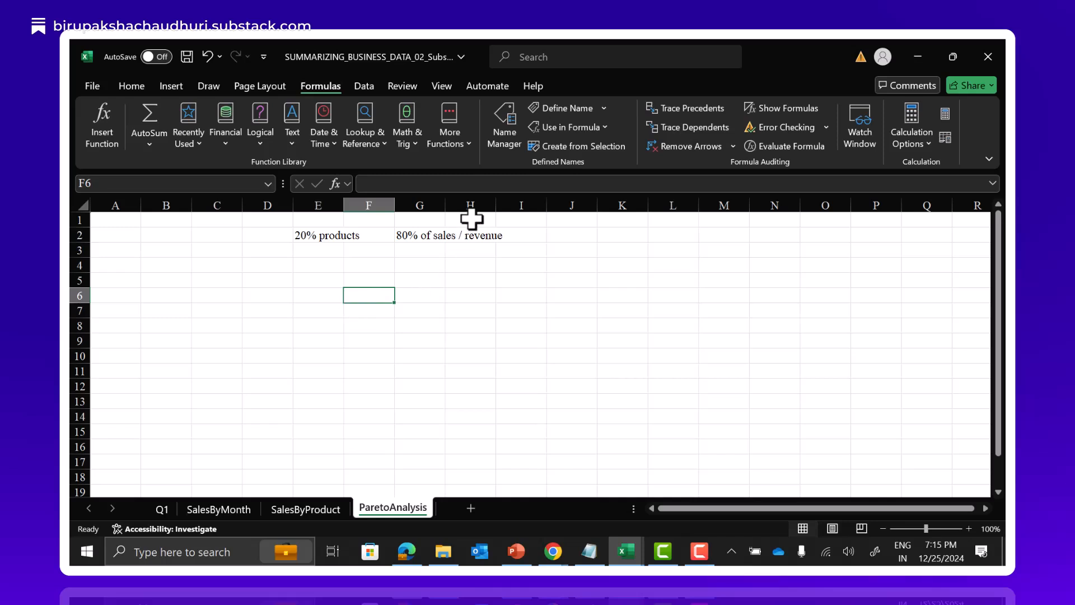
Check the workbook's defined names and the ranges they refer to.
left_click(504, 137)
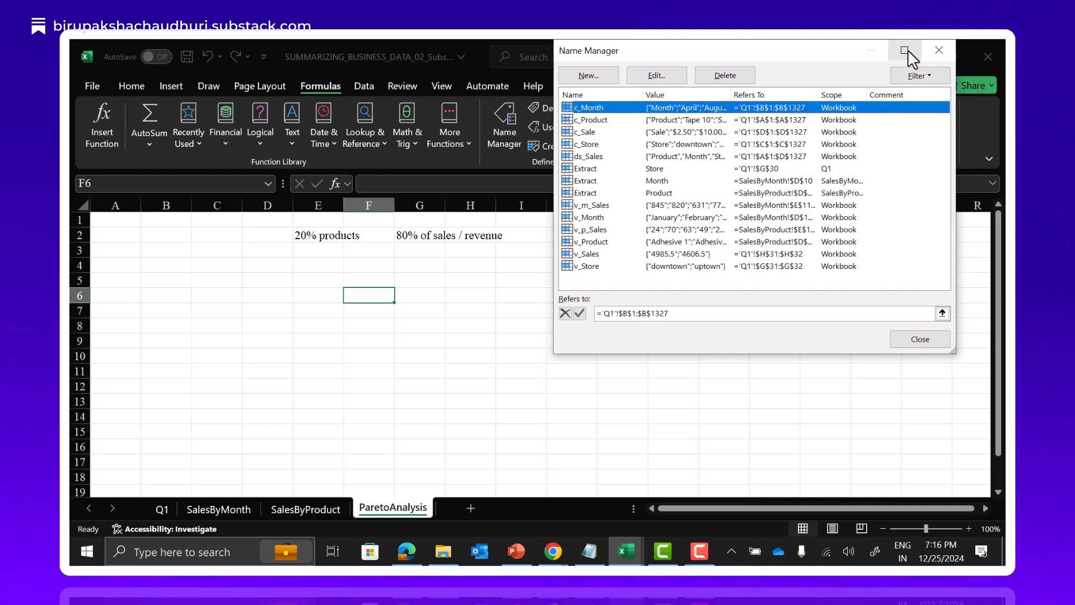
left_click(939, 50)
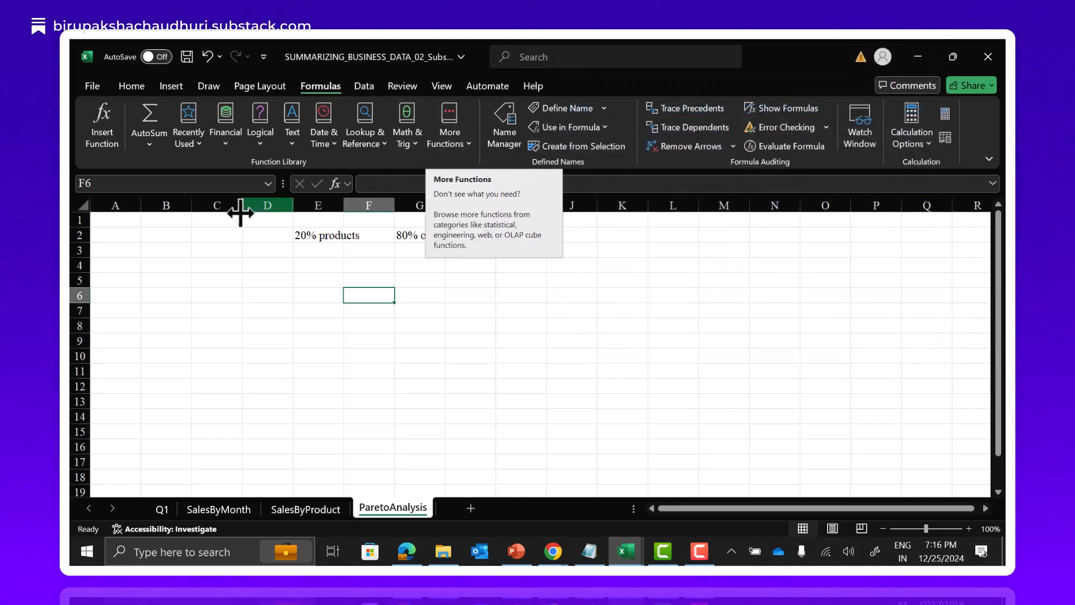
Note the first step of the analysis by entering 1 in B4 and "Build PT" in C4.
left_click(140, 260)
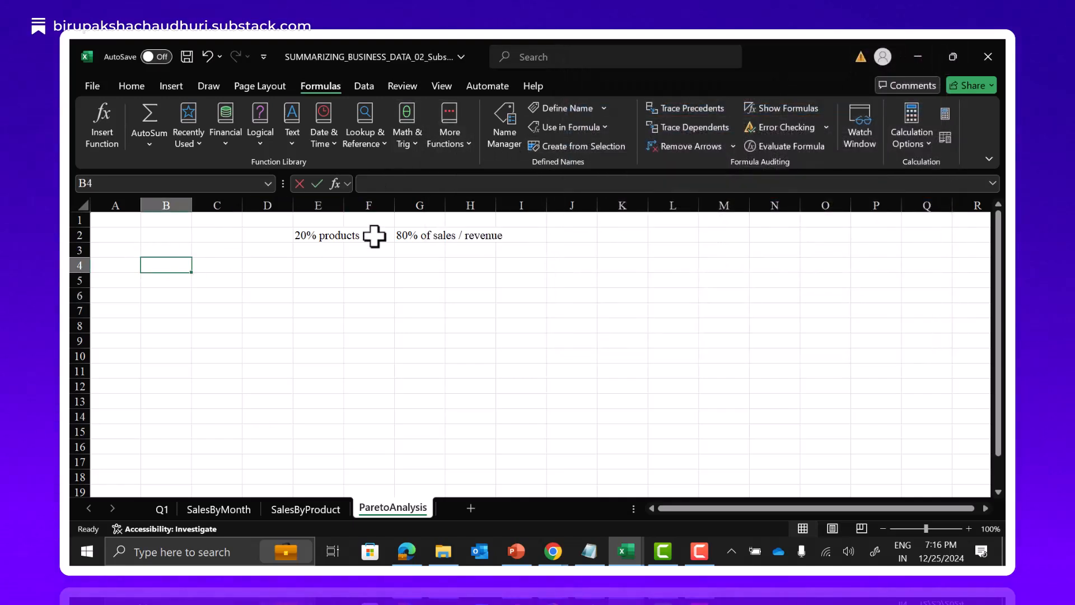
type("1")
key("Tab")
type("Build P")
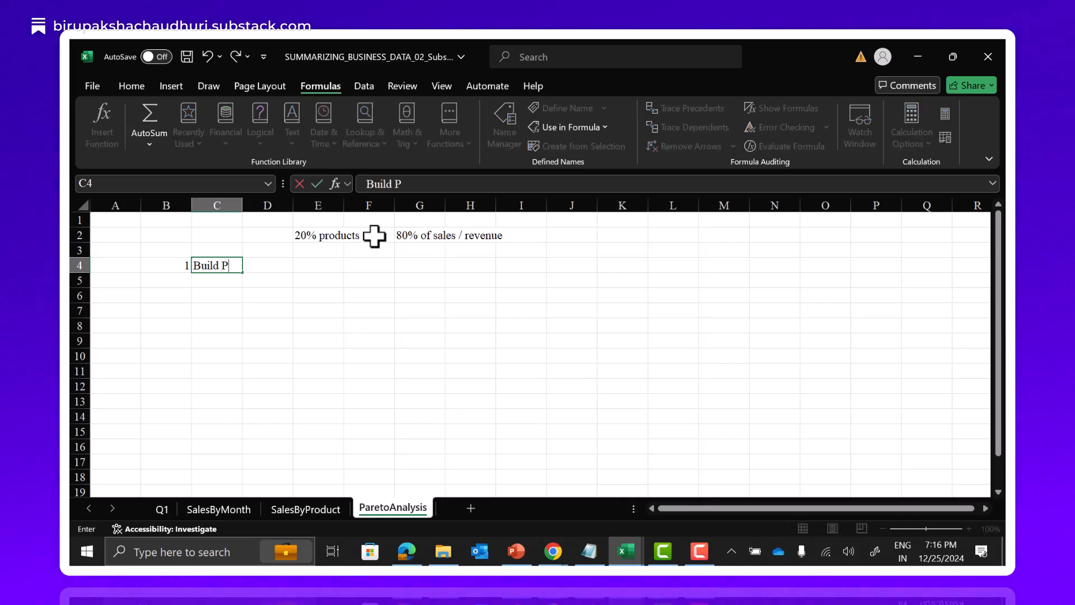
type("T")
left_click(283, 296)
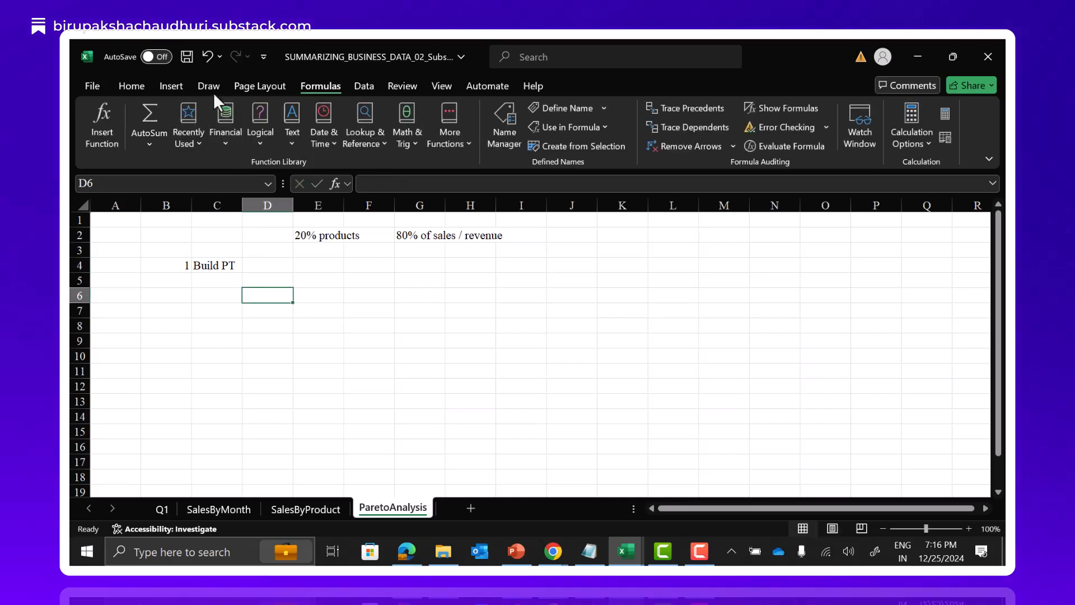
Insert a PivotTable based on the ds_Sales range, placed at cell D10 of the existing ParetoAnalysis sheet.
left_click(171, 86)
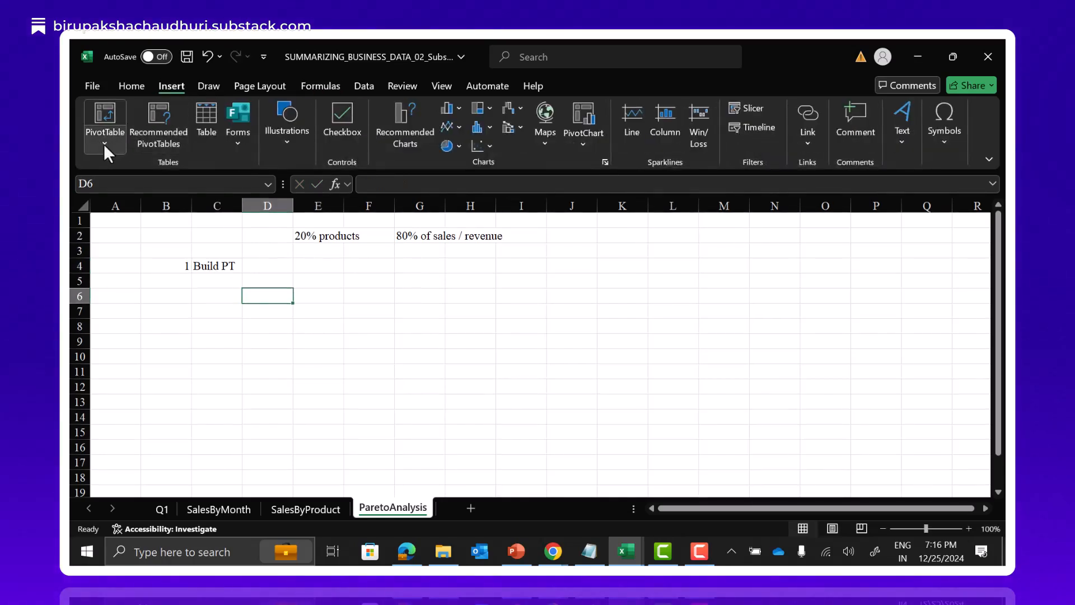
left_click(105, 144)
left_click(121, 165)
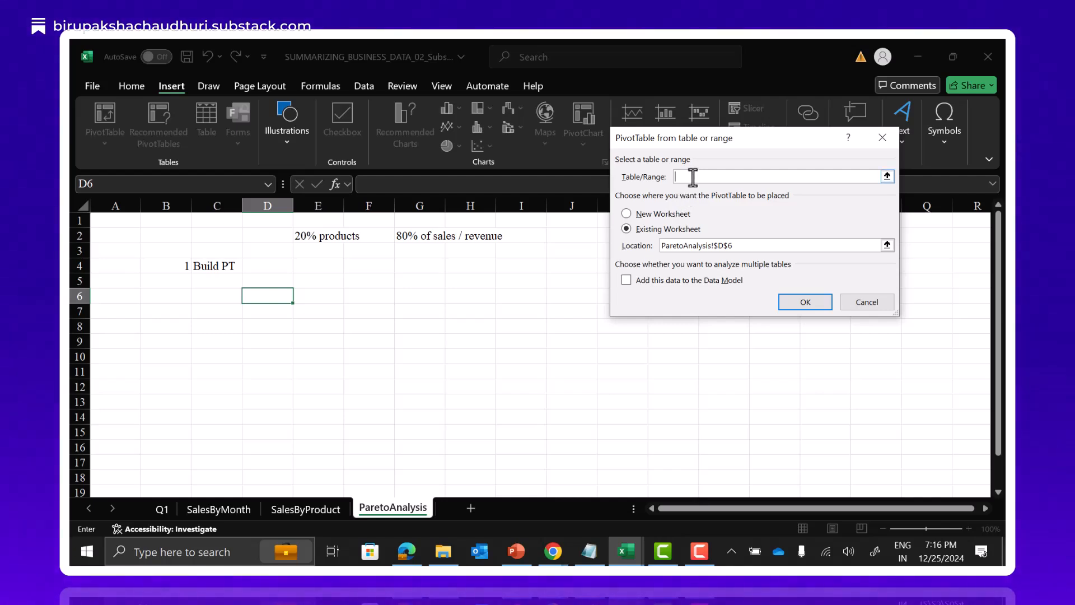
type("ds")
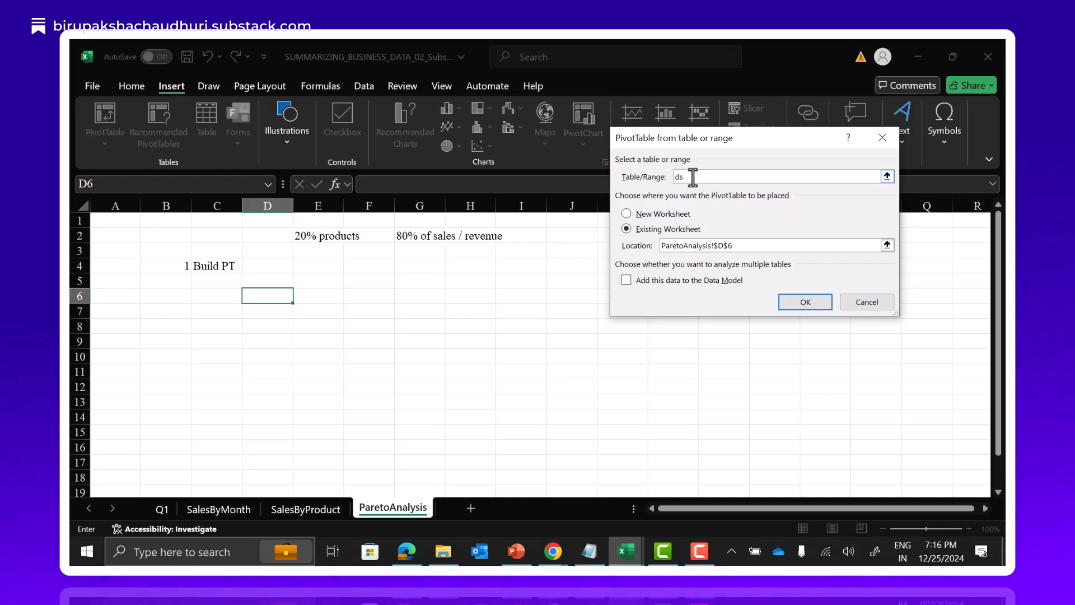
type("_")
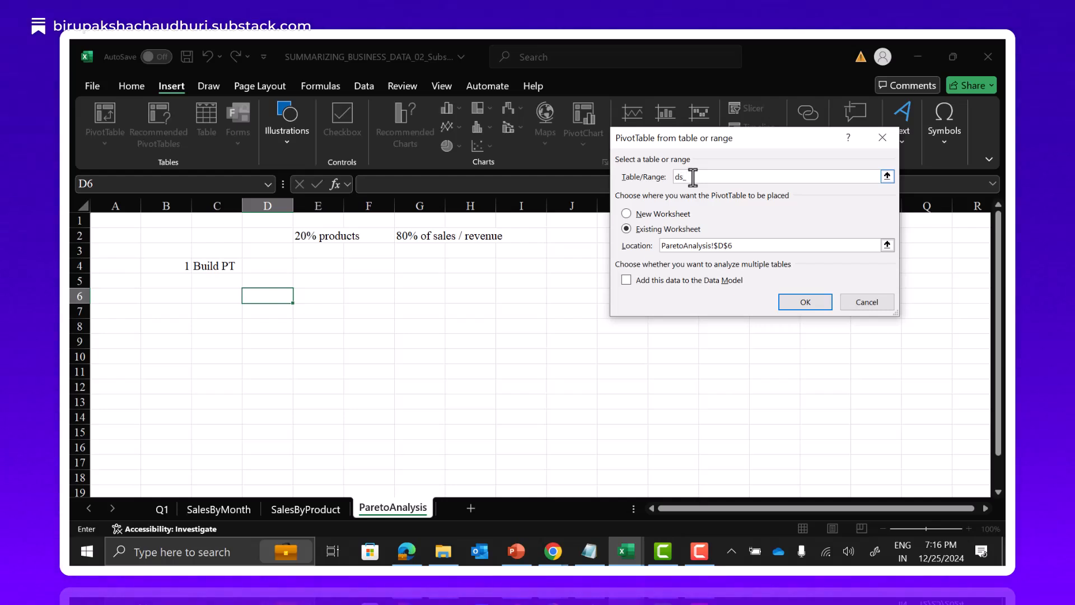
type("Sales")
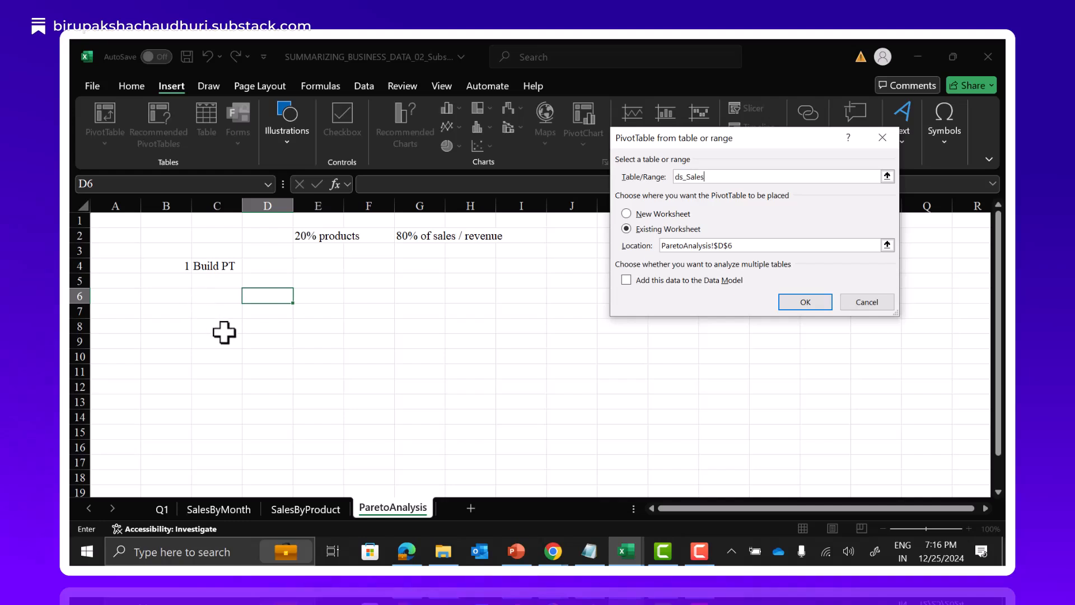
left_click(694, 231)
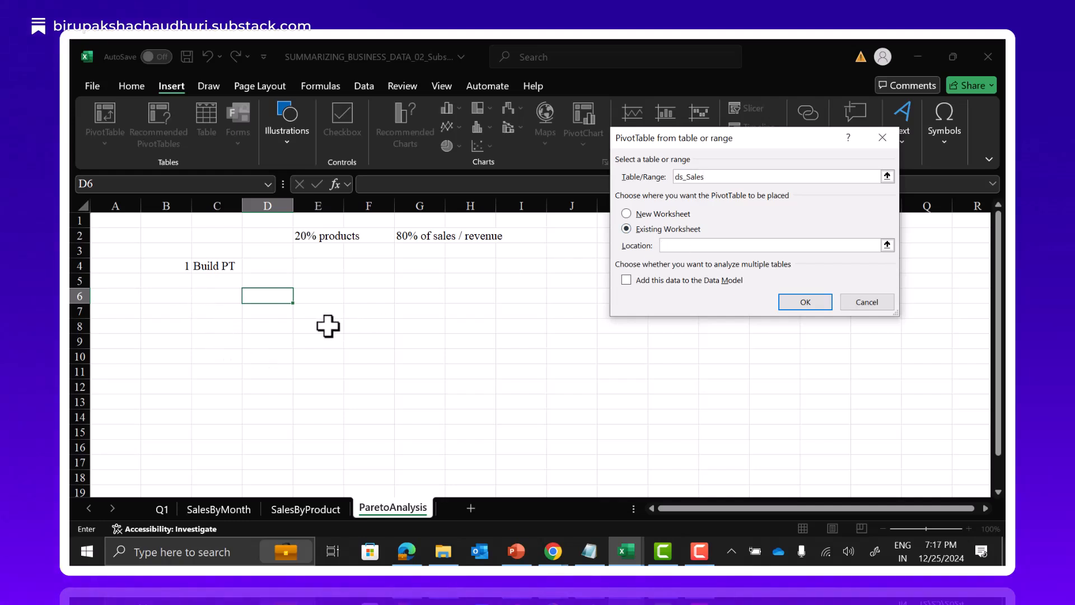
left_click(264, 355)
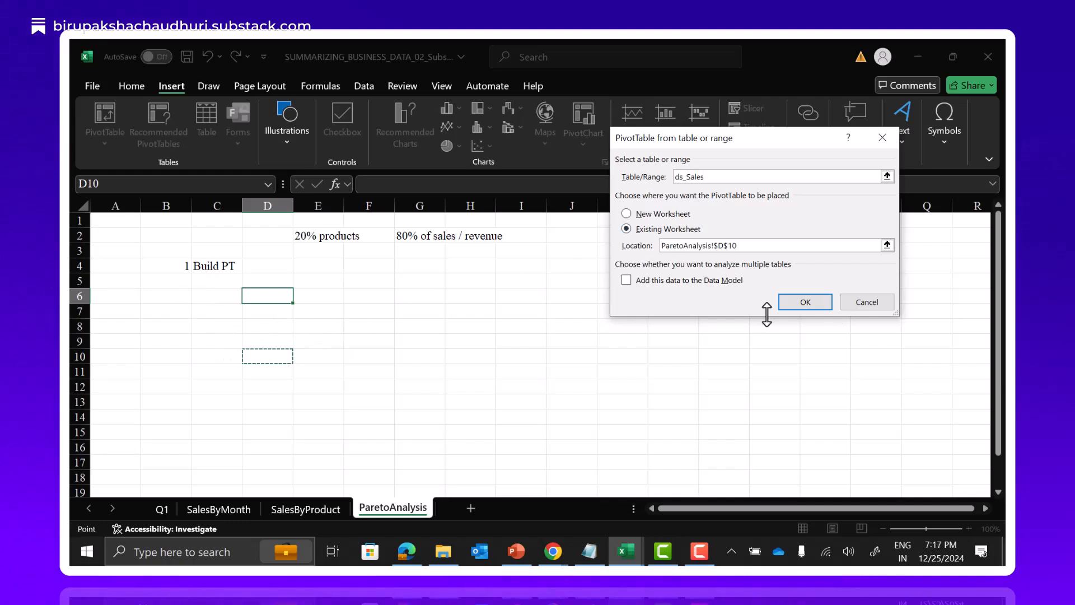
left_click(805, 303)
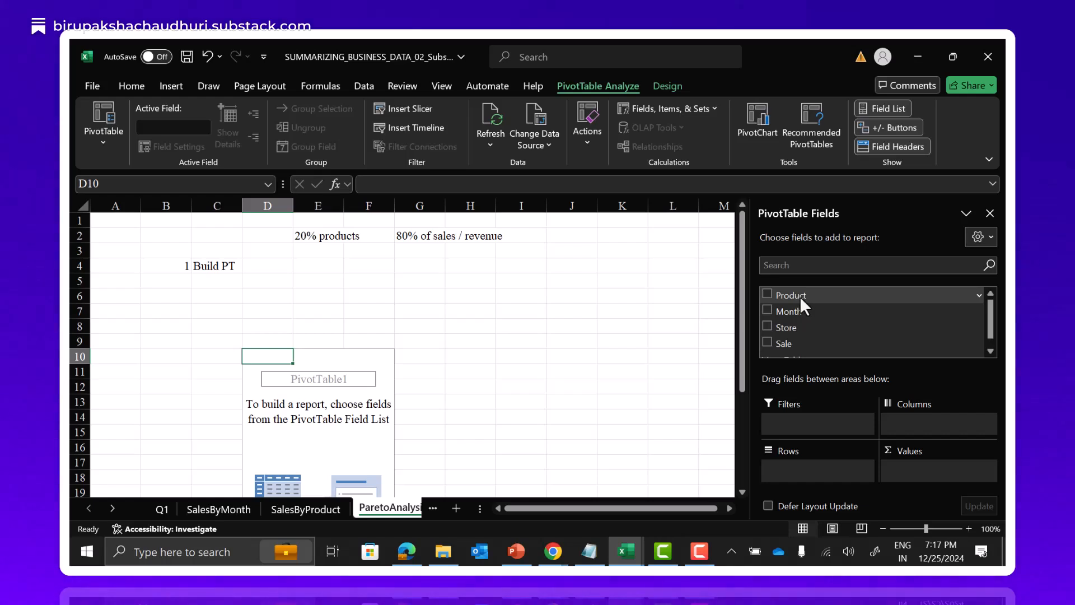
Build the PivotTable with Product as rows and the sum of Sale as values, and close the field list.
left_click_drag(795, 295, 809, 474)
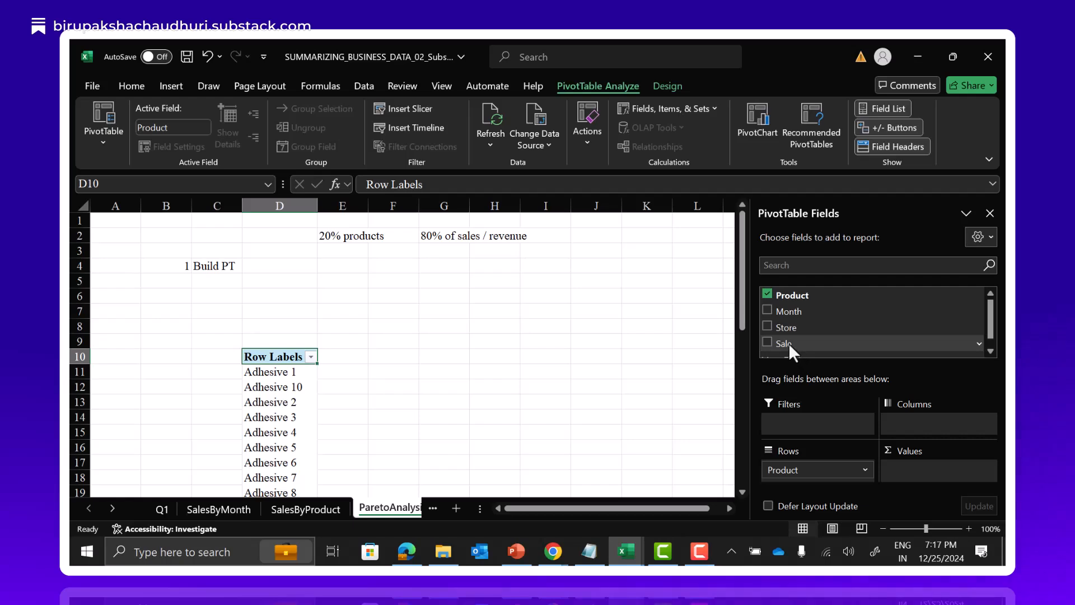
left_click_drag(788, 343, 924, 473)
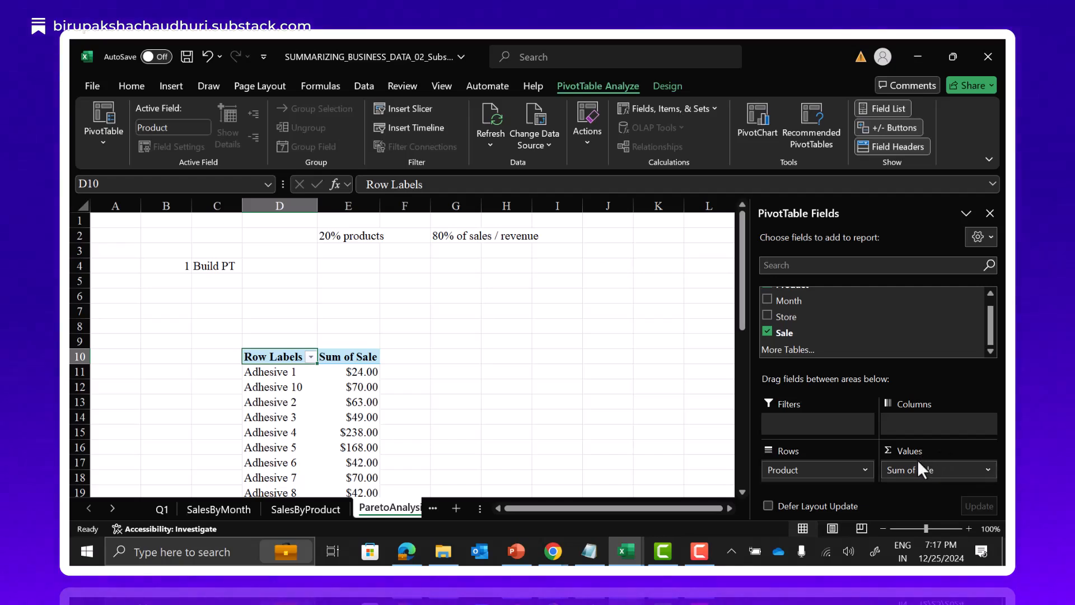
left_click(990, 213)
scroll(453, 382, "down", 1)
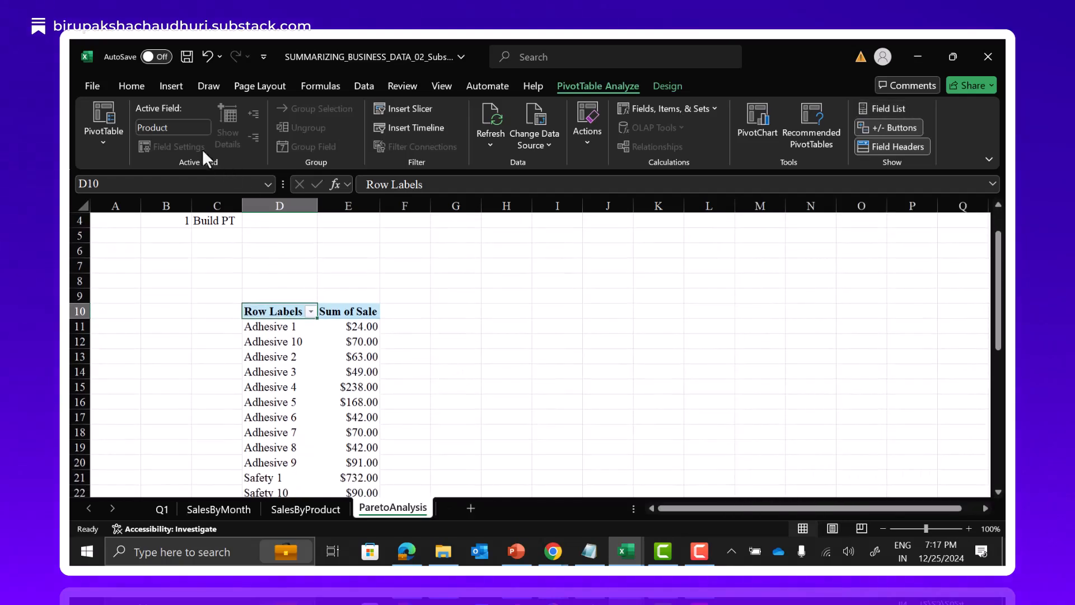
left_click(134, 88)
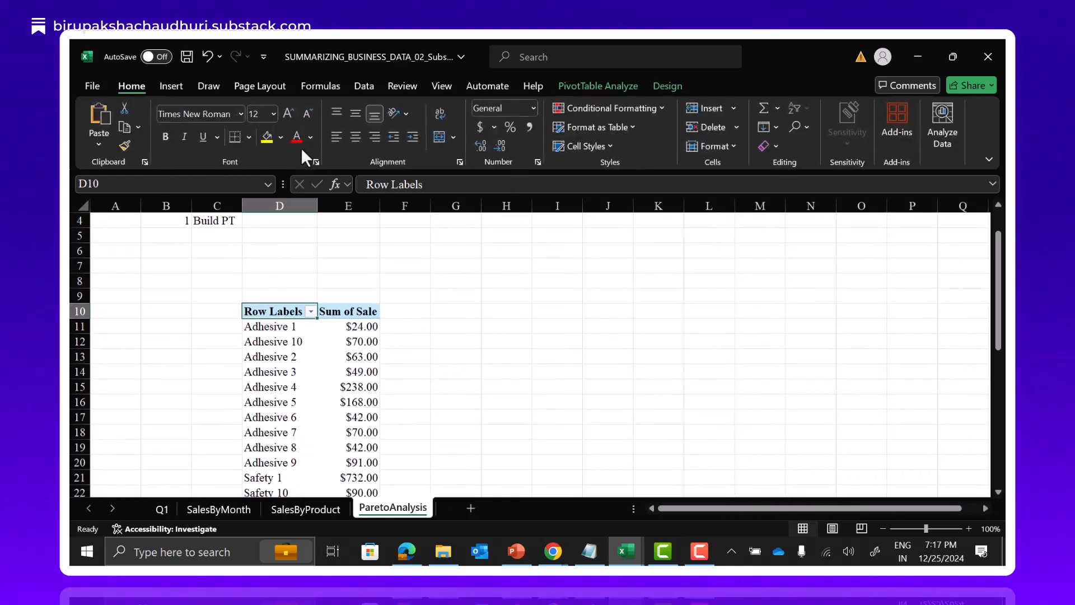
left_click(434, 278)
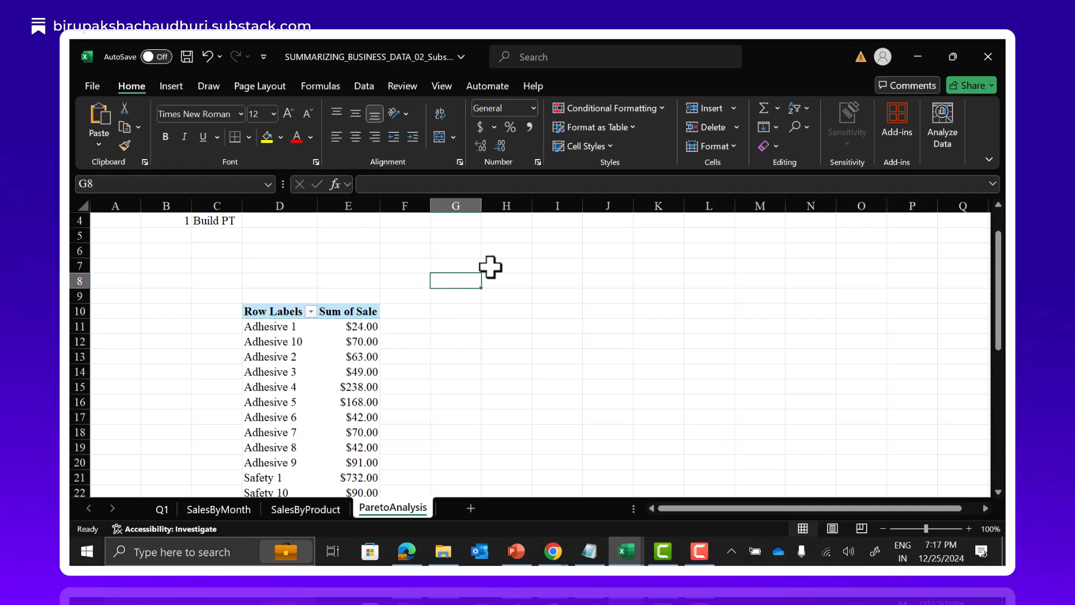
type("Filet")
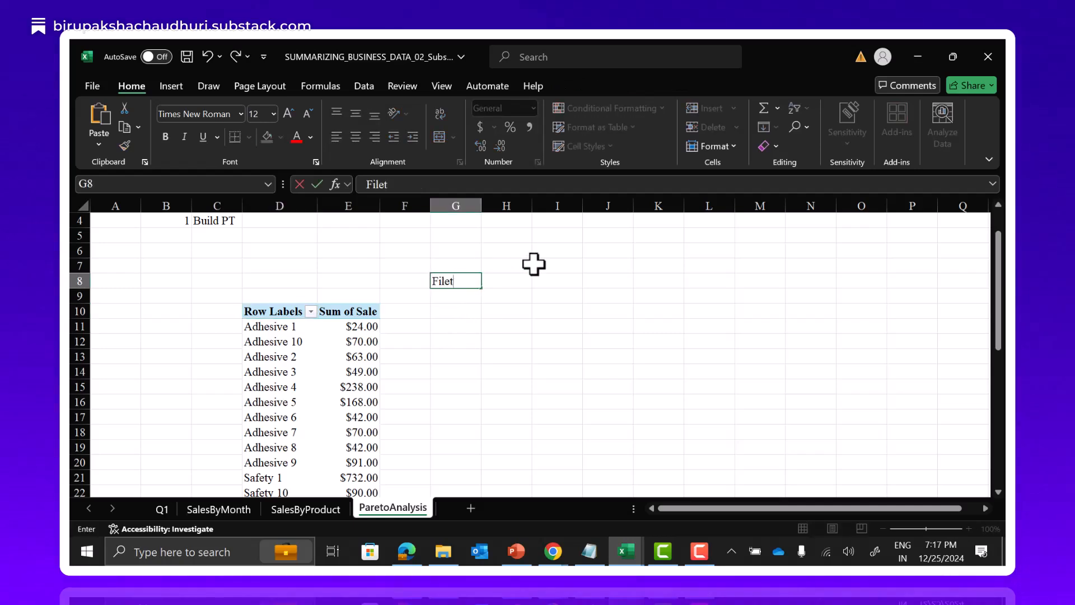
key("BackSpace")
key("BackSpace")
key("BackSpace")
key("BackSpace")
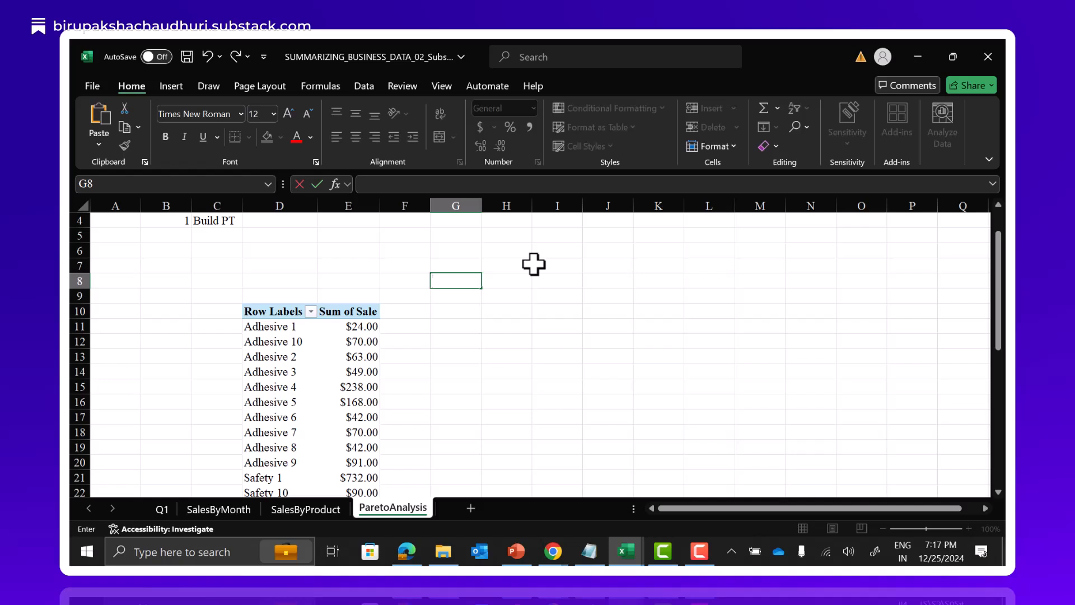
Note the second step of the analysis by entering 2 in B5 and "Filter out only those products that contribute to 80% of Sales" in C5.
key("Up")
key("Up")
key("Up")
key("Left")
key("Left")
key("Left")
key("Left")
key("Left")
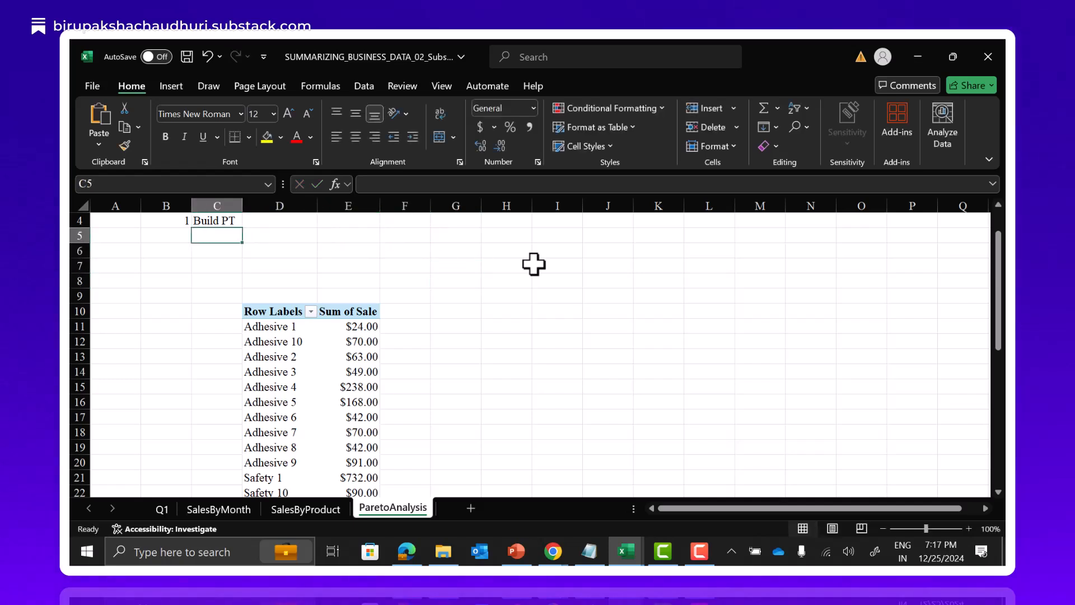
type("2")
key("Tab")
type("Filter ou")
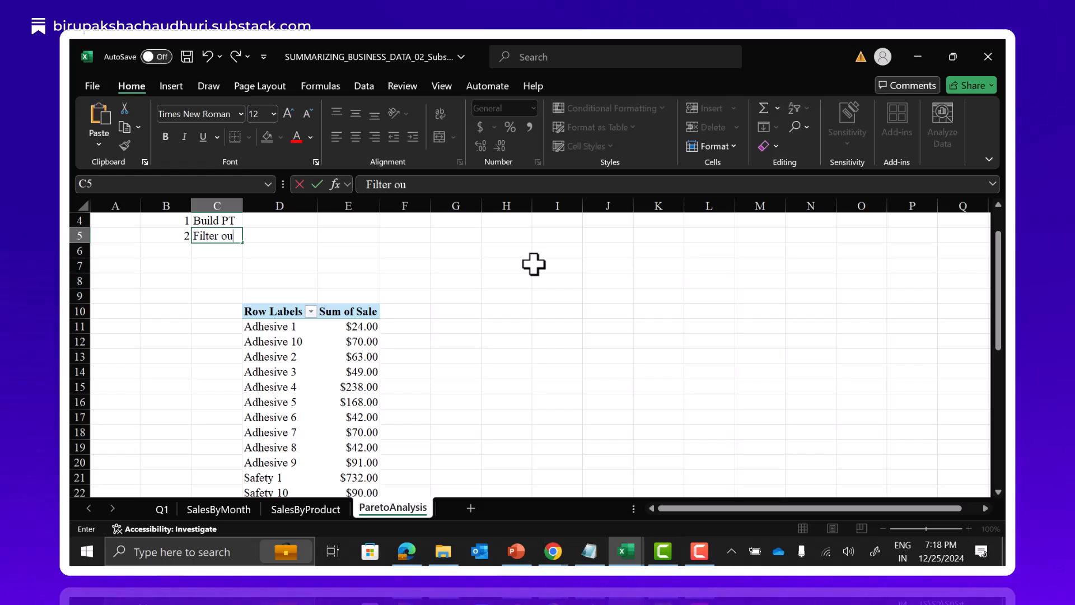
type("t only th")
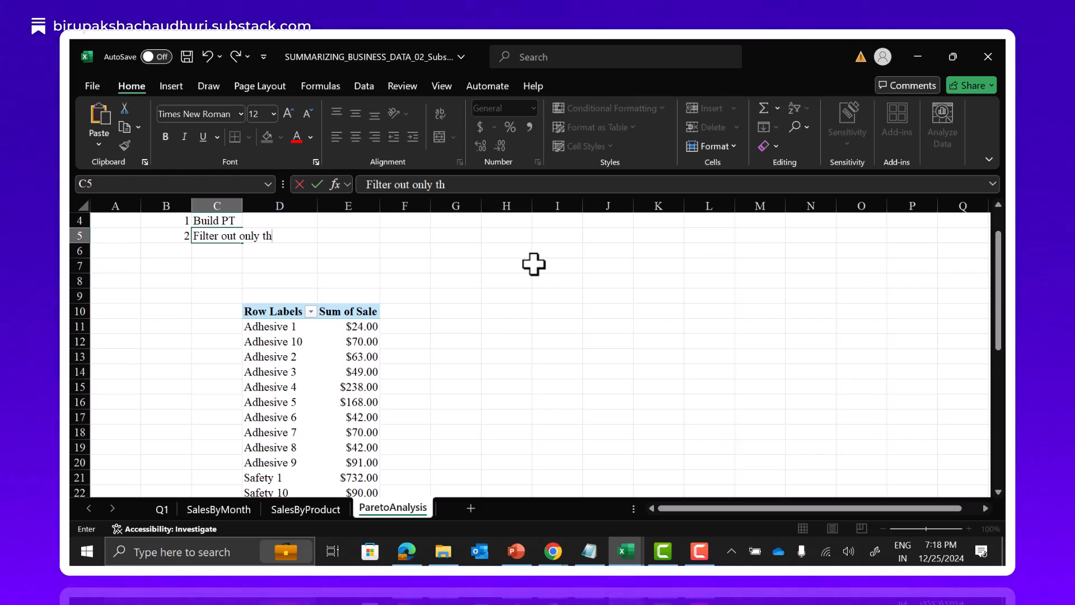
type("ose products")
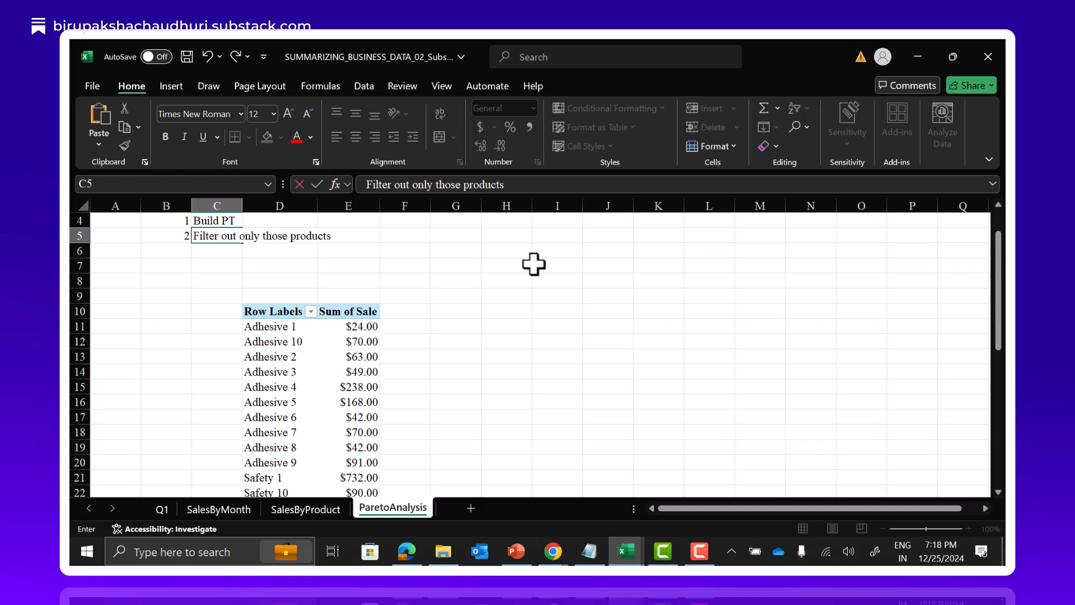
type(" that contribute to")
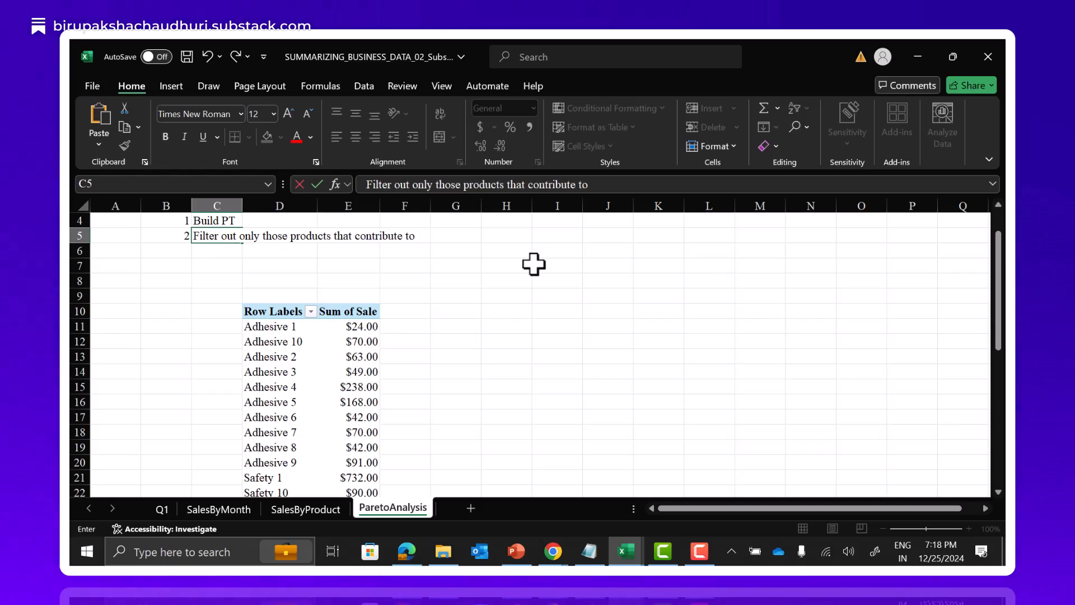
type(" 80% of")
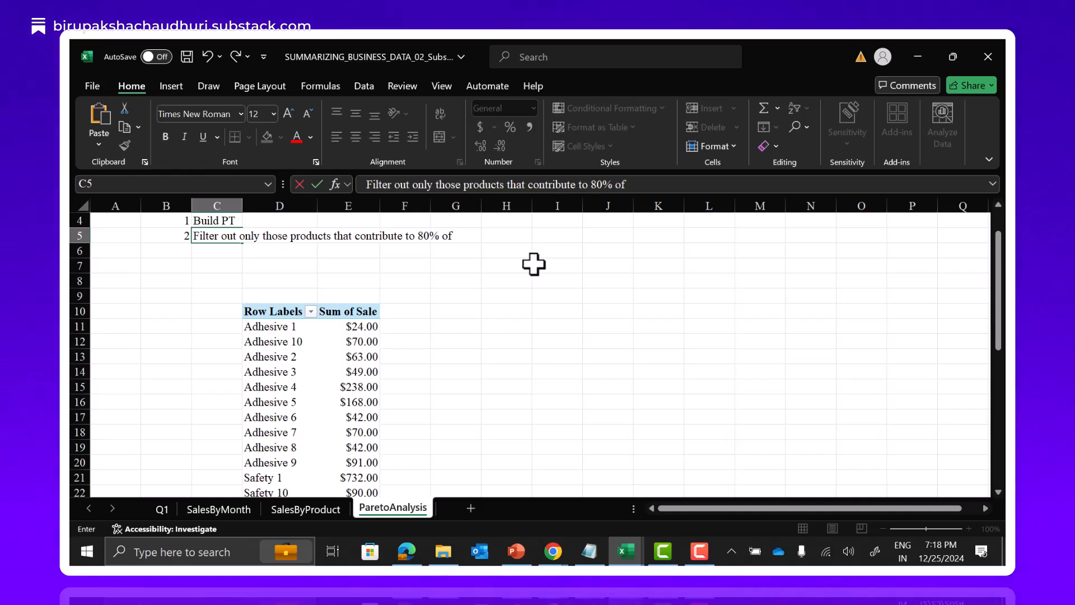
type(" Sales")
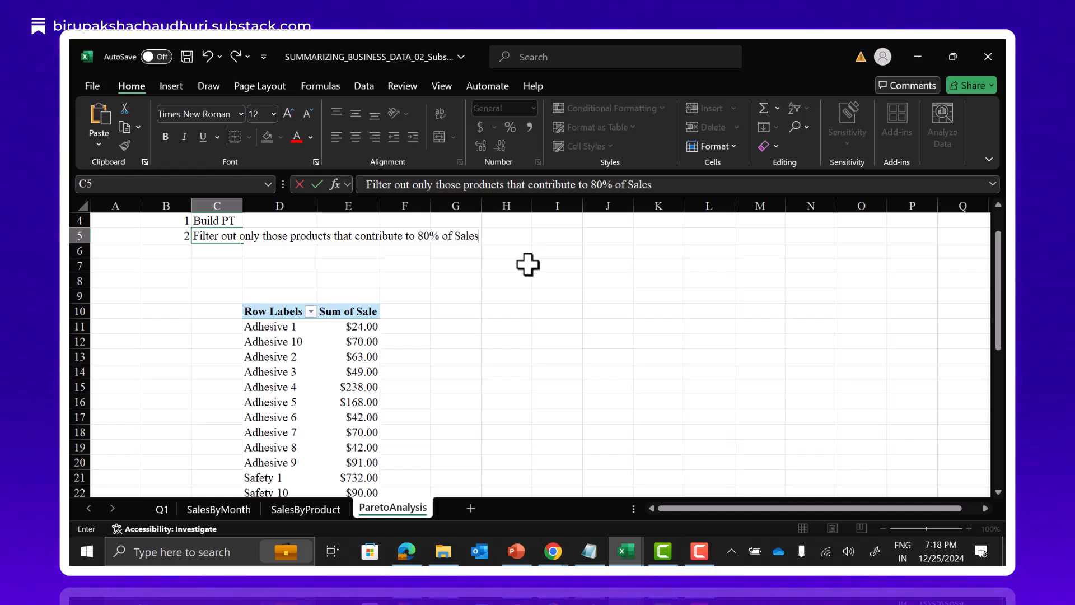
Rename the PivotTable headers in D10 and E10 to "Products" and "Sales".
scroll(498, 355, "down", 1)
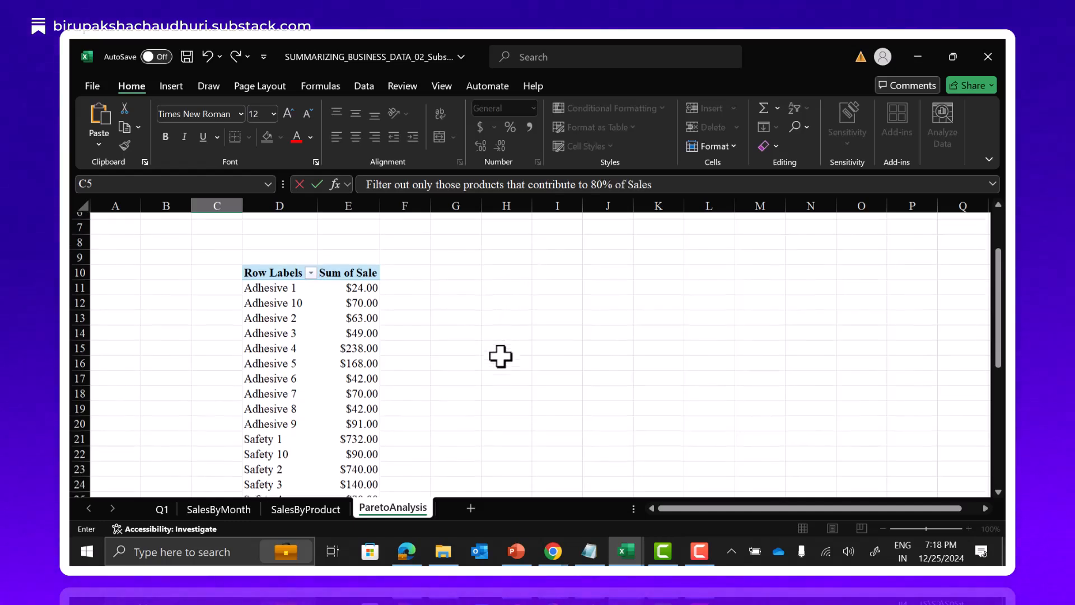
left_click(289, 269)
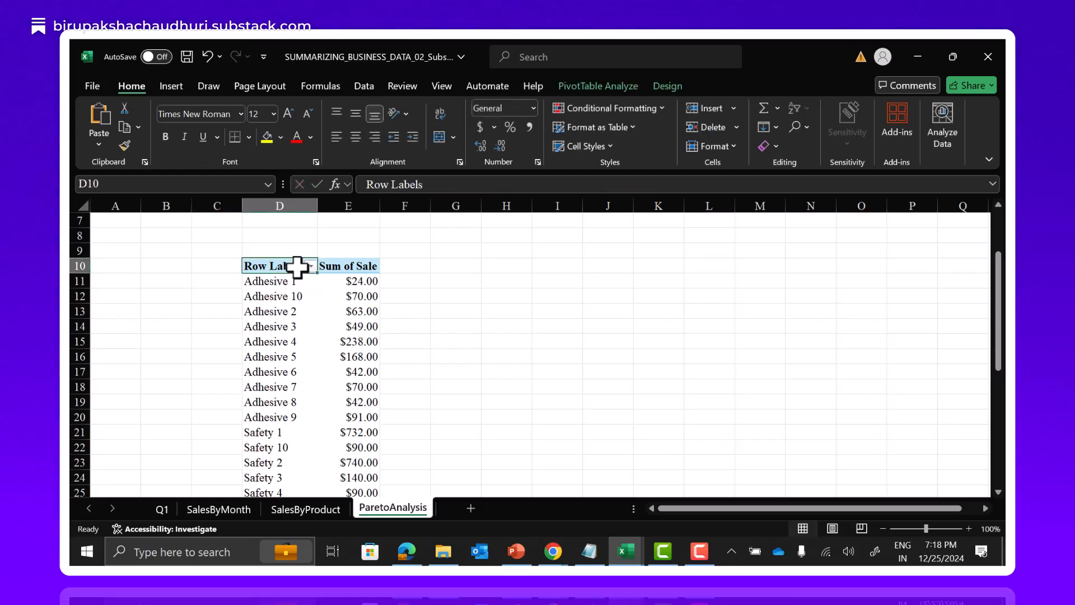
double_click(247, 269)
left_click_drag(246, 269, 305, 268)
type("Pro")
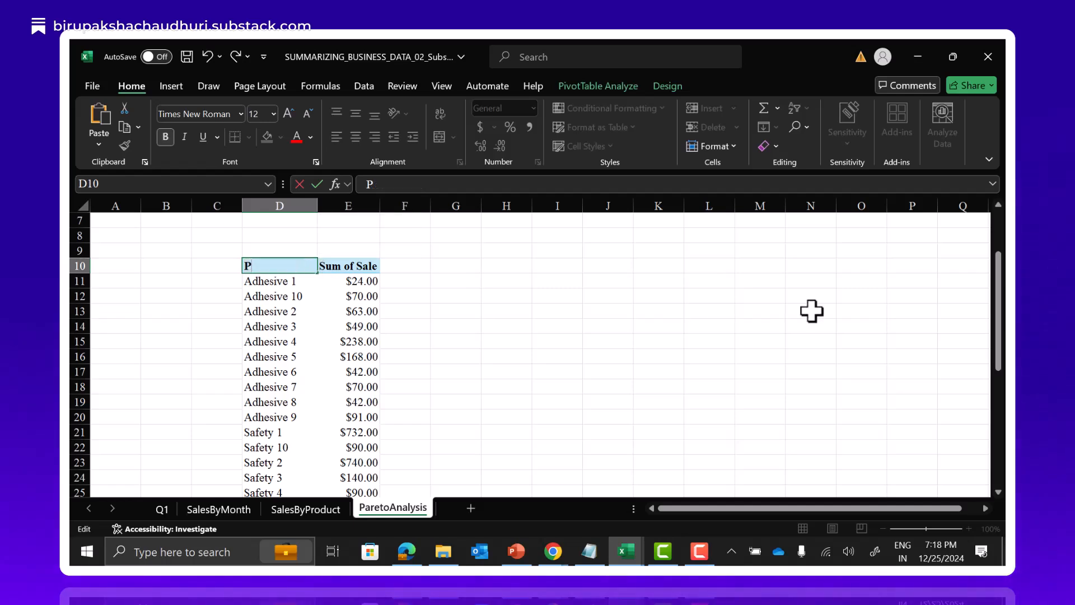
key("BackSpace")
key("BackSpace")
key("BackSpace")
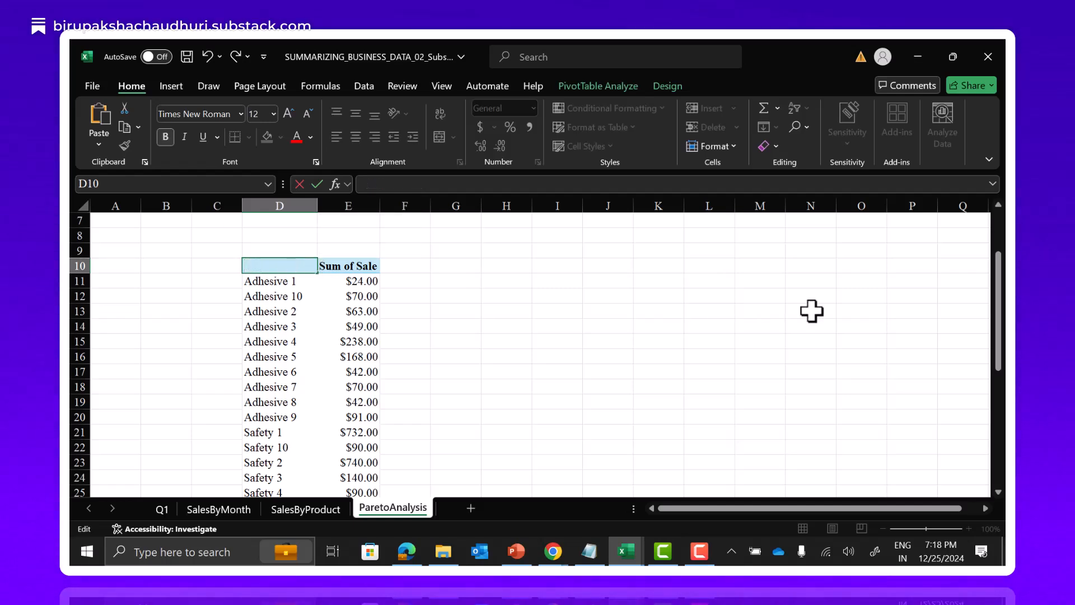
type("Products")
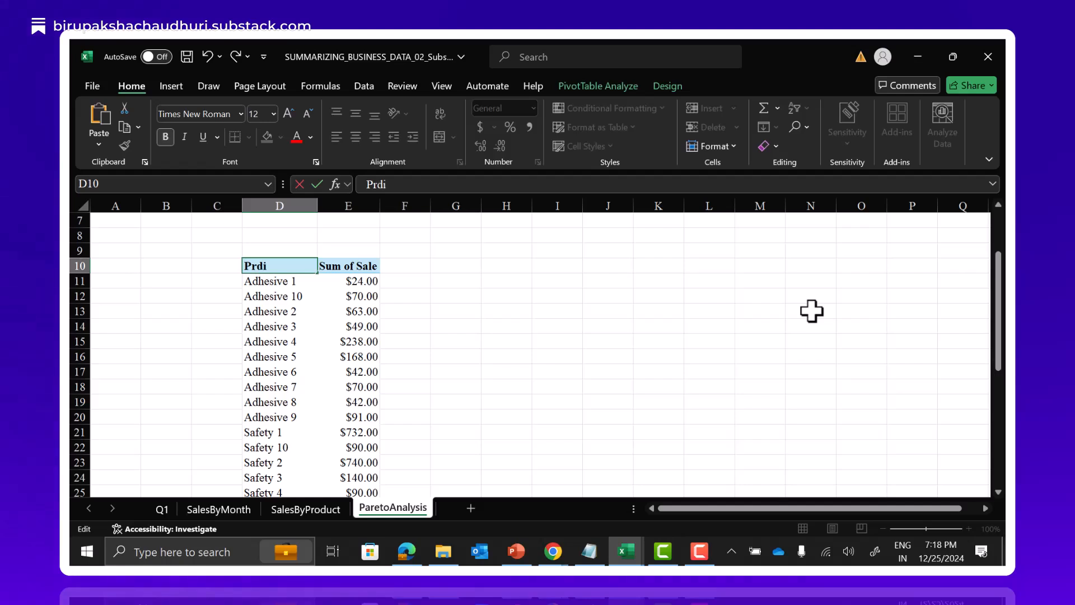
key("Tab")
type("Sales")
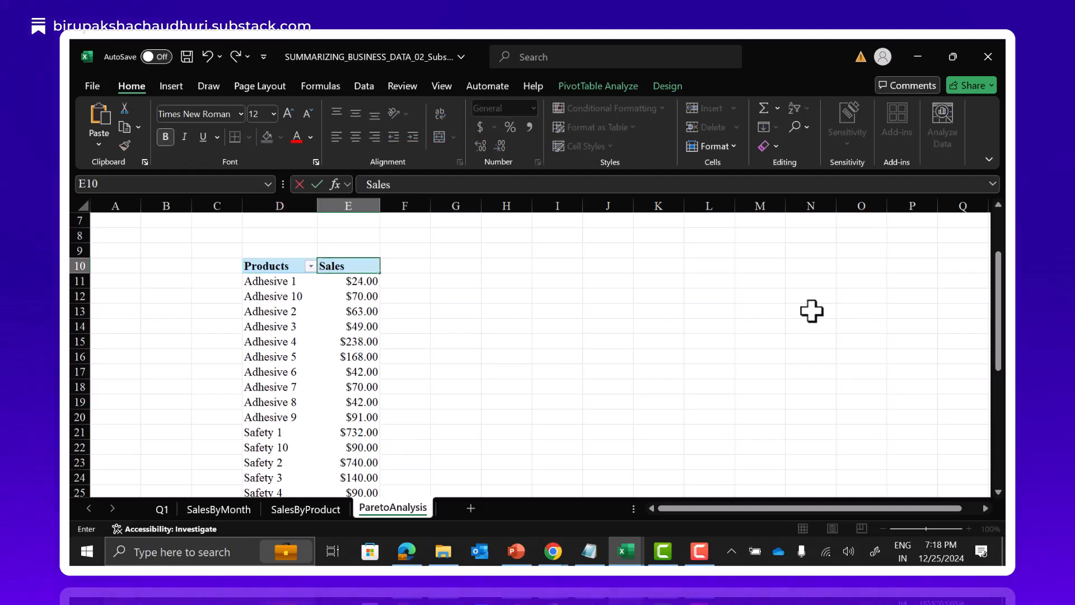
key("Return")
Apply a Top 10 value filter to the PivotTable's products, showing the top 80 percent by Sales.
scroll(812, 311, "up", 2)
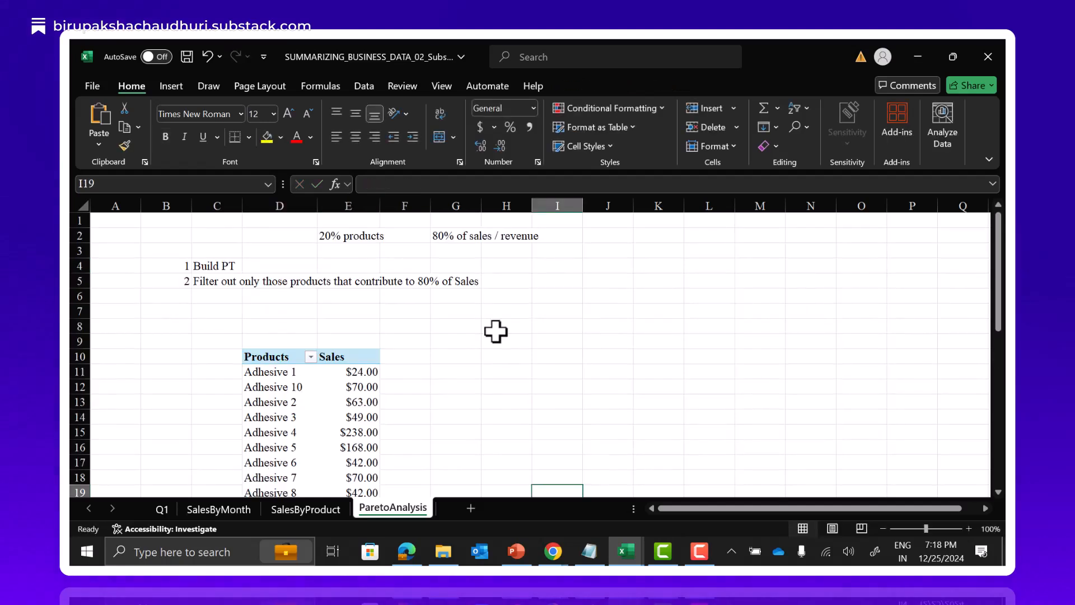
left_click(178, 277)
scroll(386, 287, "down", 1)
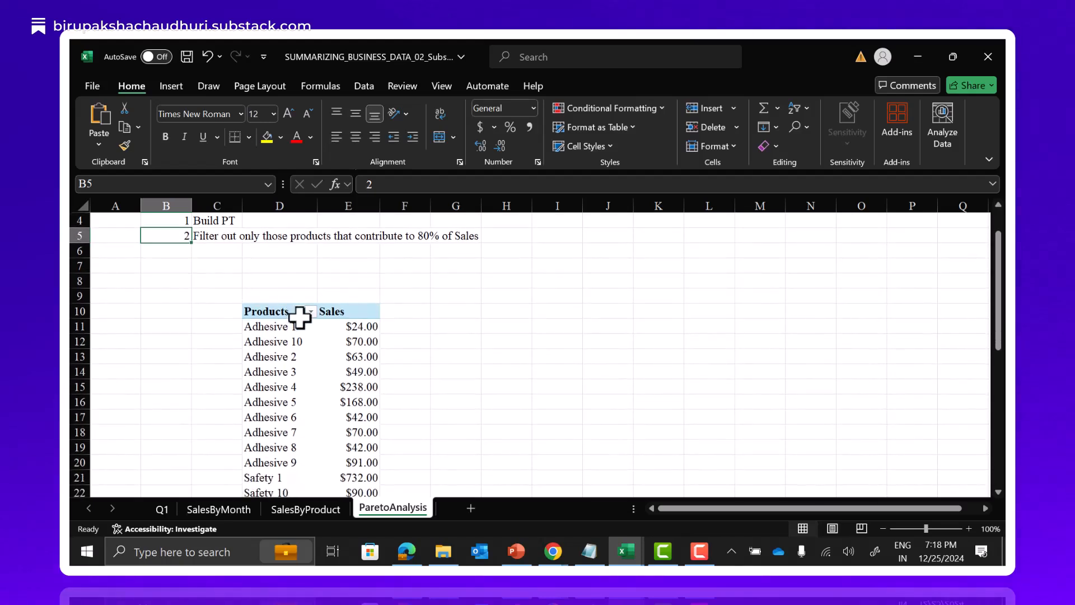
left_click(311, 312)
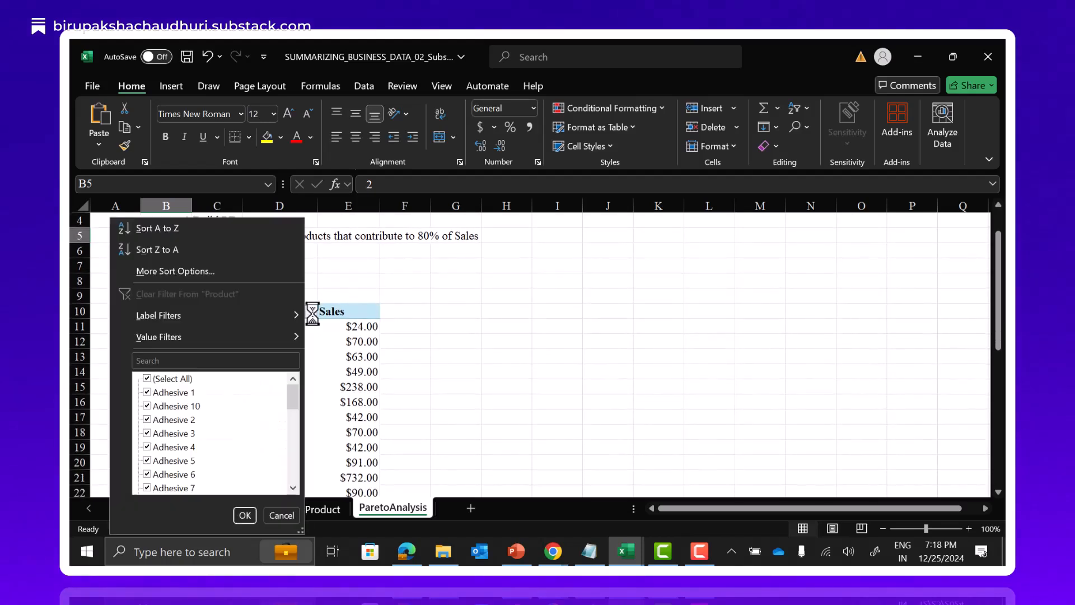
mouse_move(149, 335)
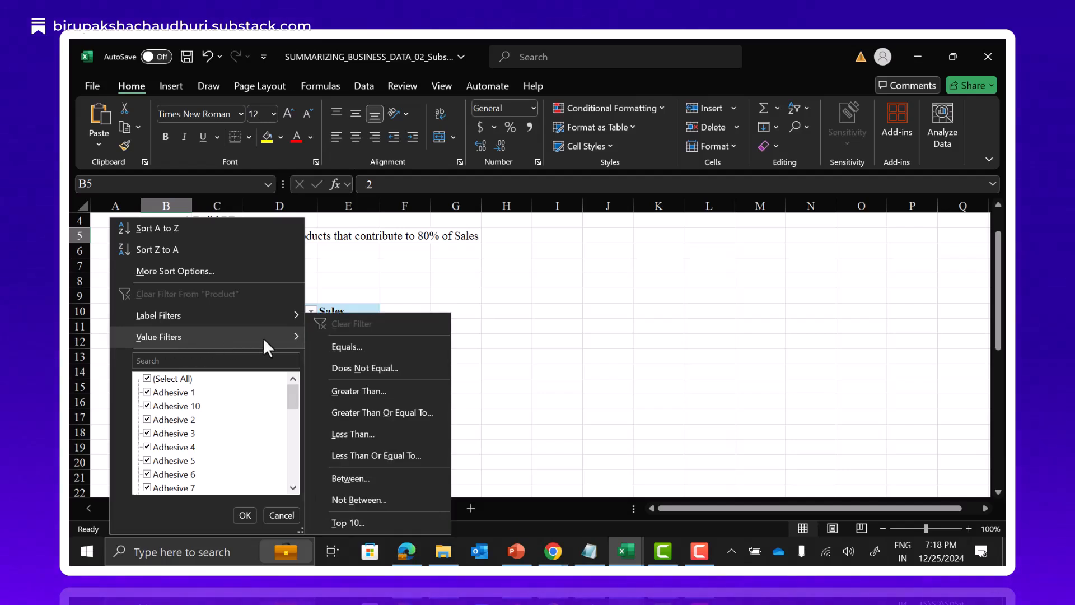
left_click(354, 524)
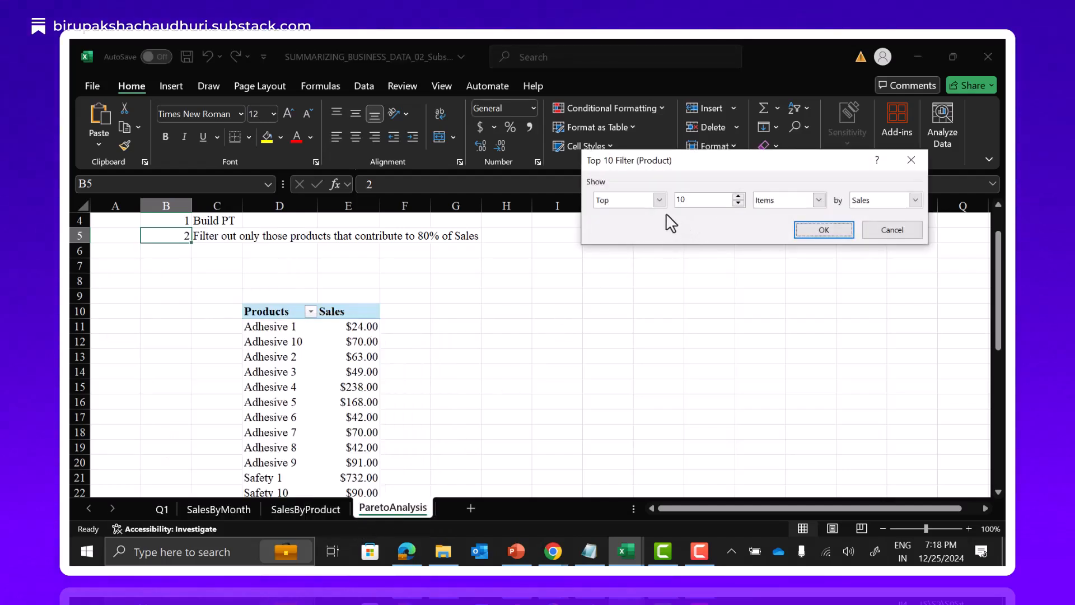
left_click(739, 196)
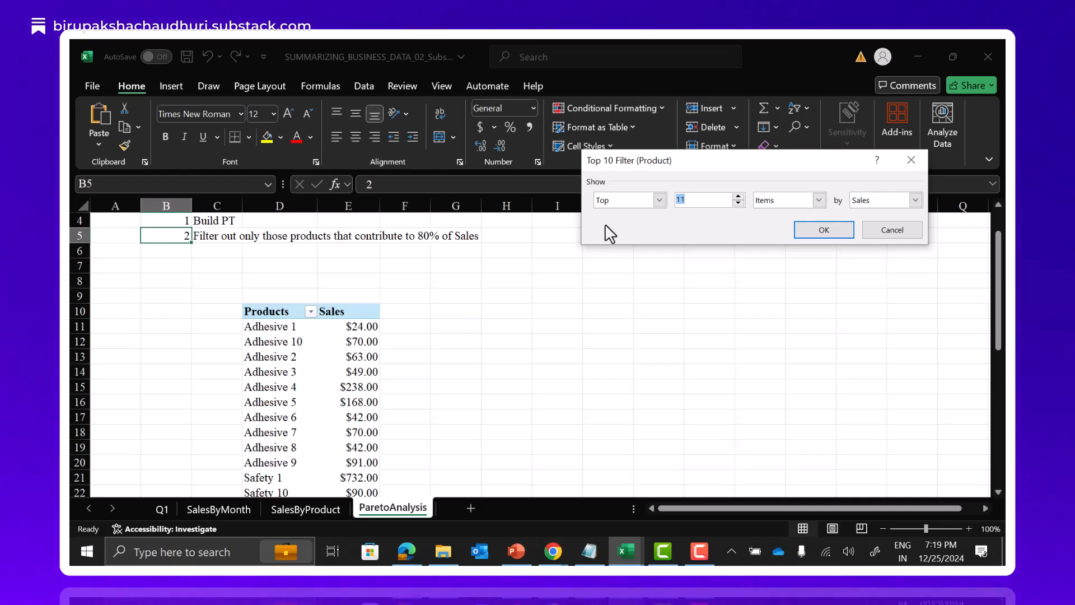
type("80")
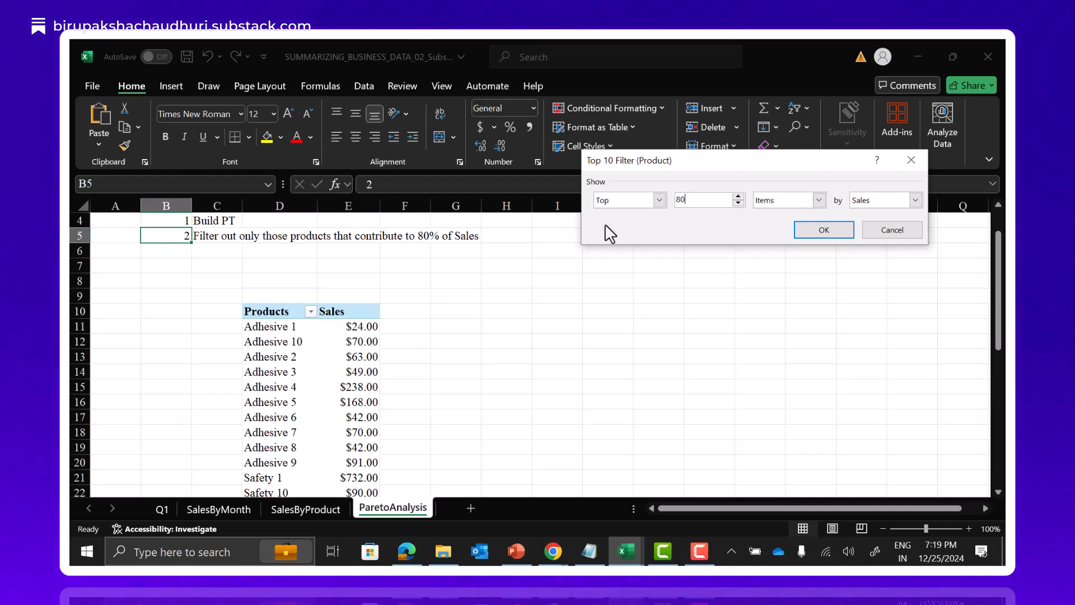
left_click(821, 202)
left_click(801, 224)
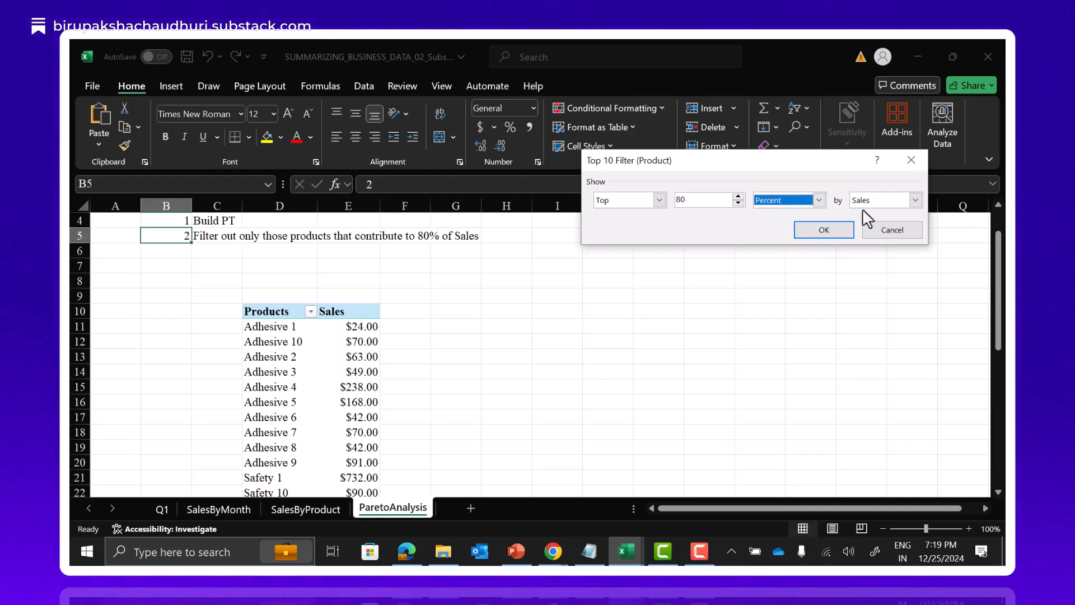
left_click(915, 200)
left_click(912, 211)
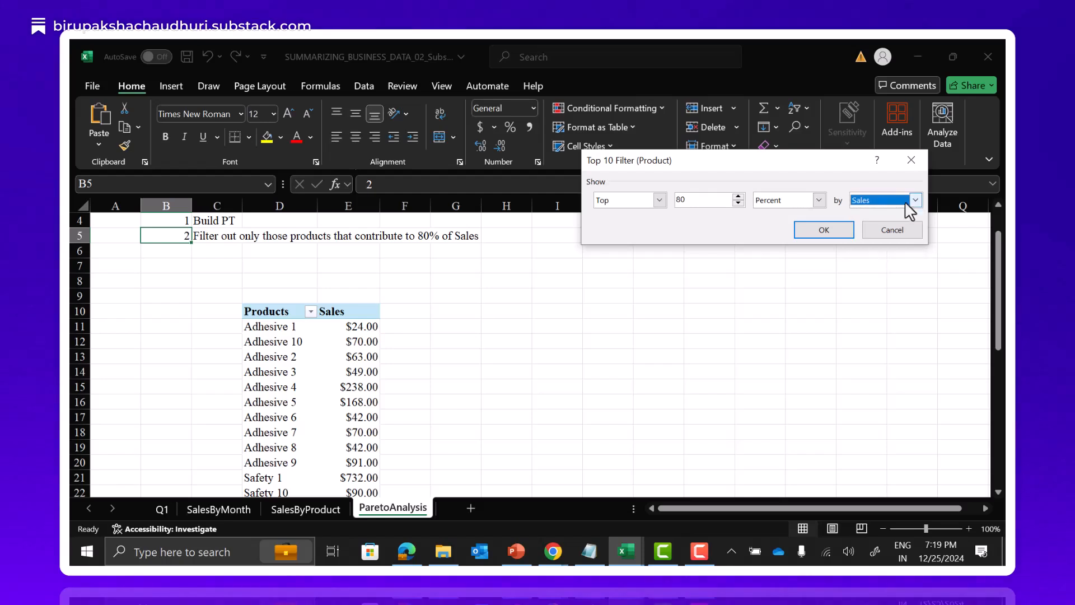
left_click(831, 234)
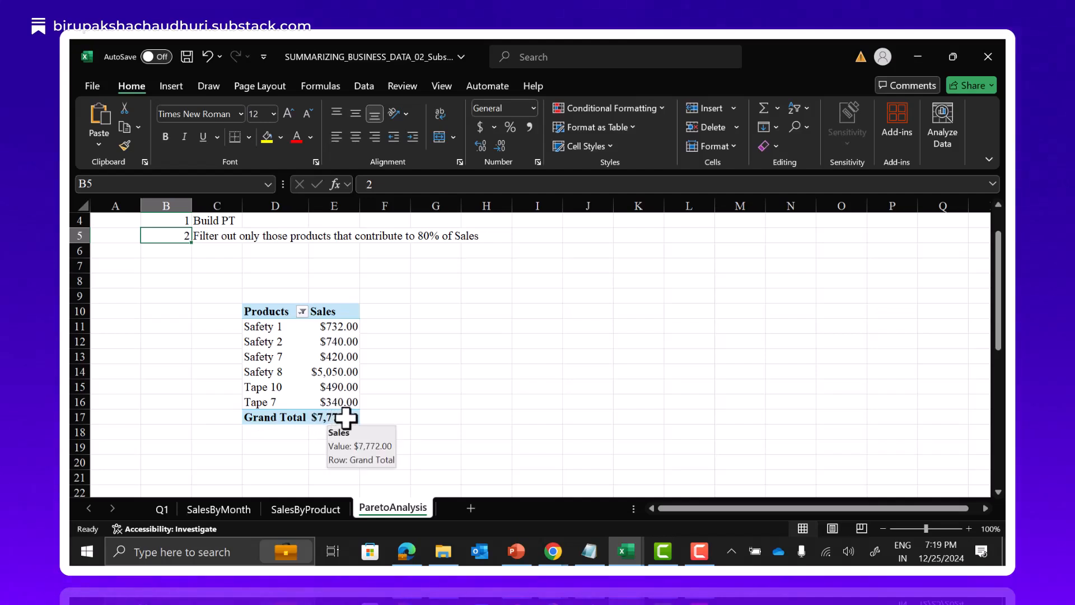
Look up the overall sales grand total on the SalesByProduct sheet and return to the ParetoAnalysis sheet.
left_click(307, 509)
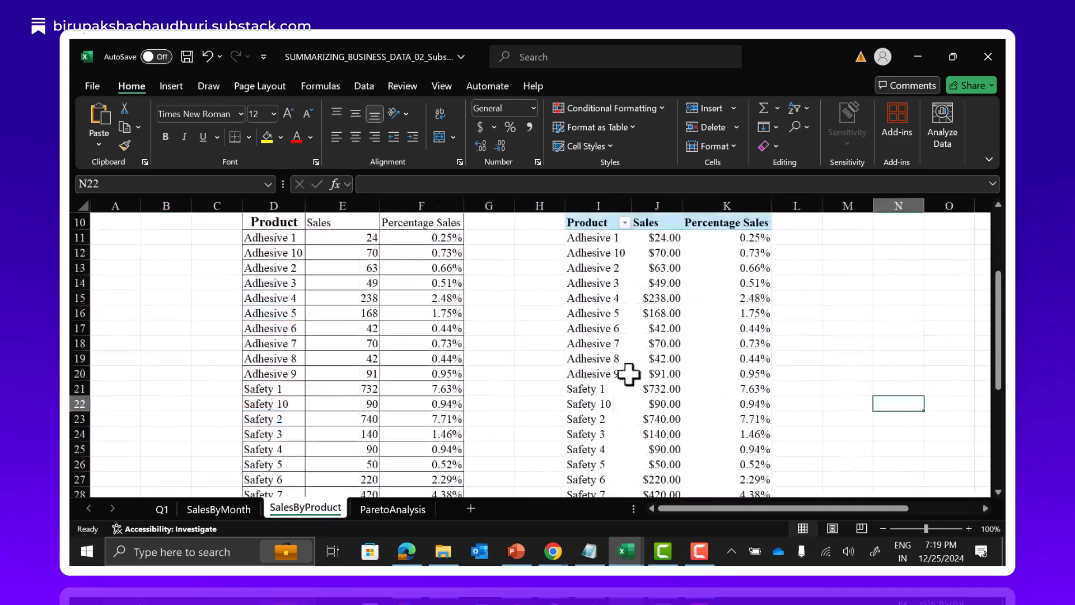
scroll(644, 373, "down", 4)
scroll(644, 386, "up", 1)
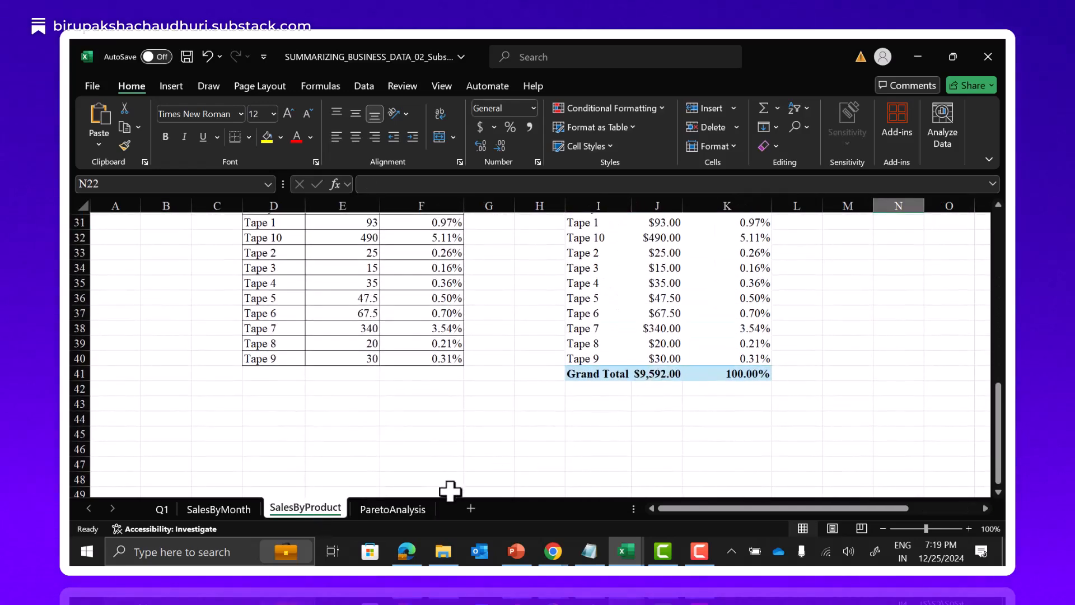
left_click(401, 514)
Calculate 80% of total sales in cell I14 with the formula =.8*9592.
left_click(555, 373)
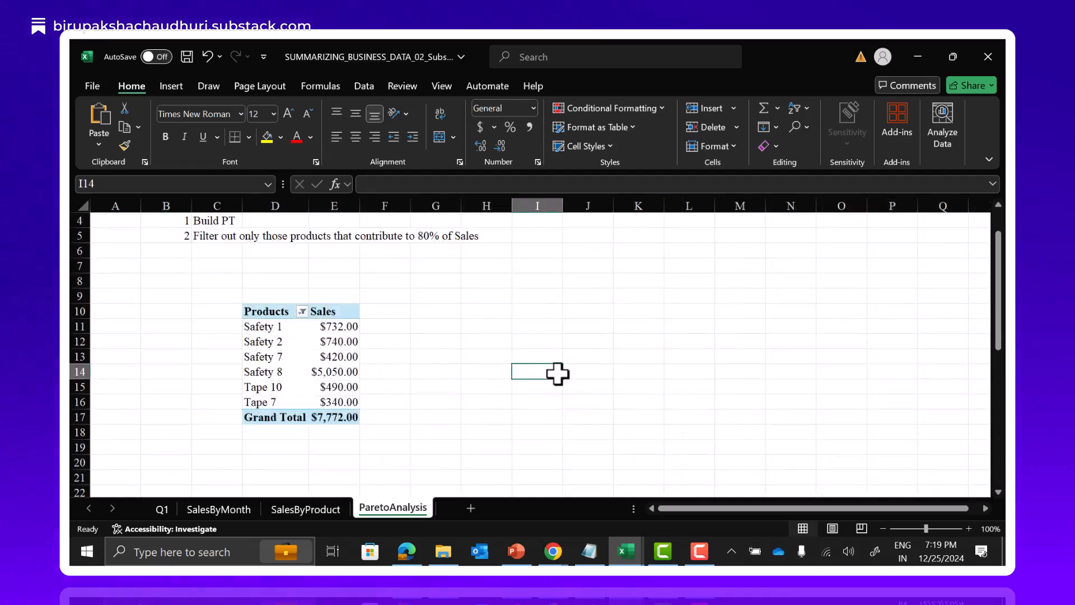
type("=.")
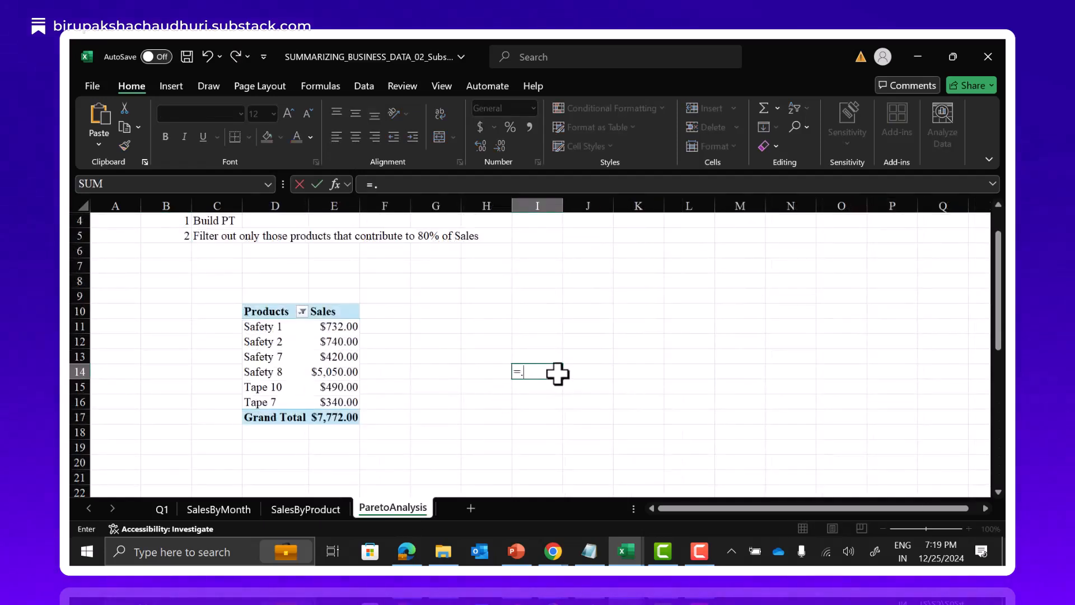
type("8*9")
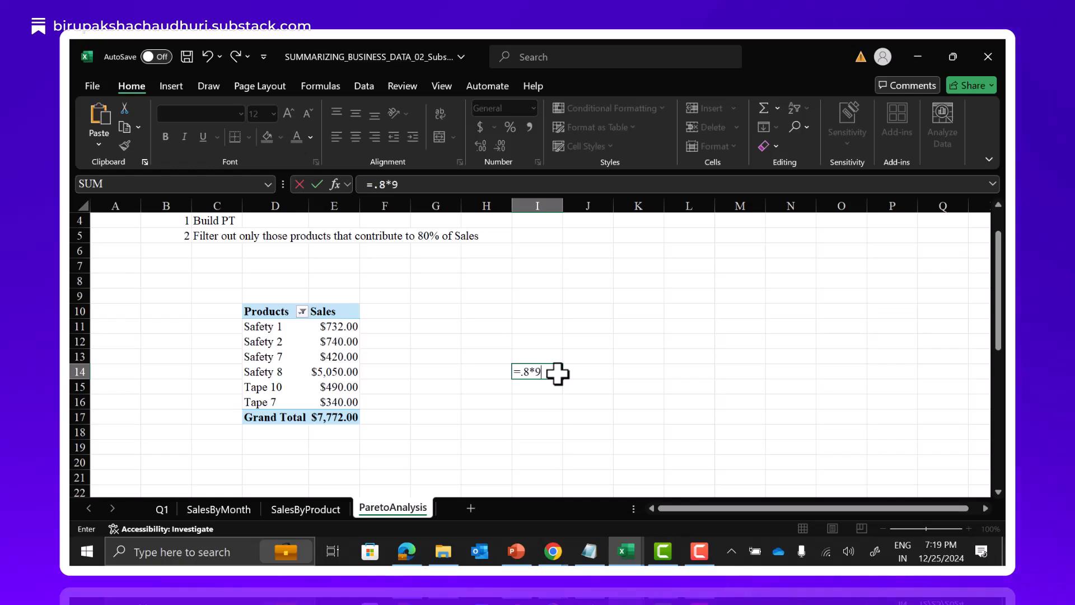
type("592")
key("Return")
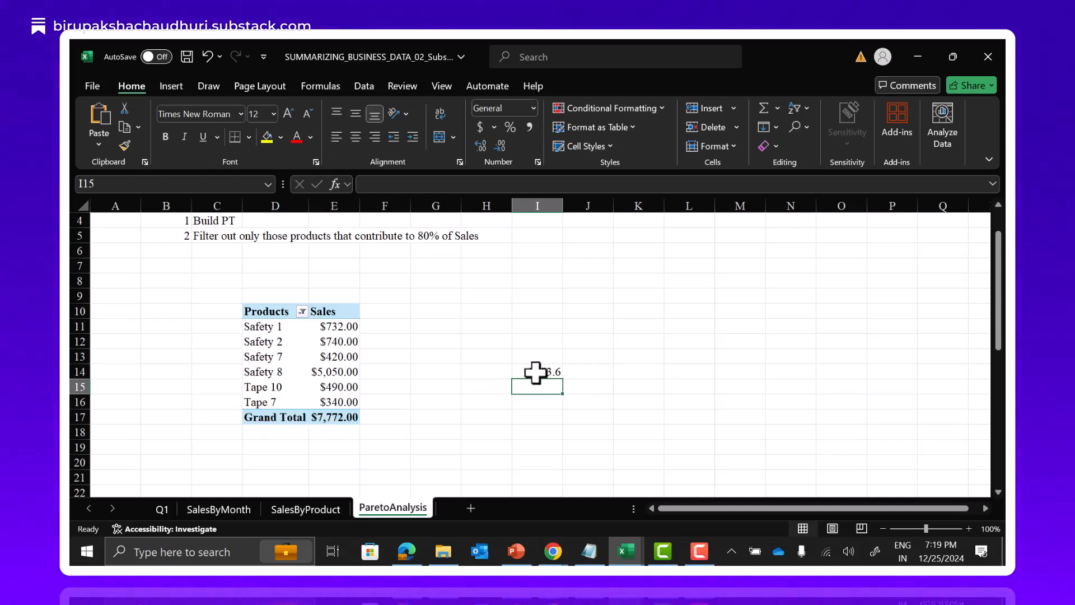
Apply all borders to the filtered PivotTable range D10:E17, including the grand total row.
mouse_move(347, 319)
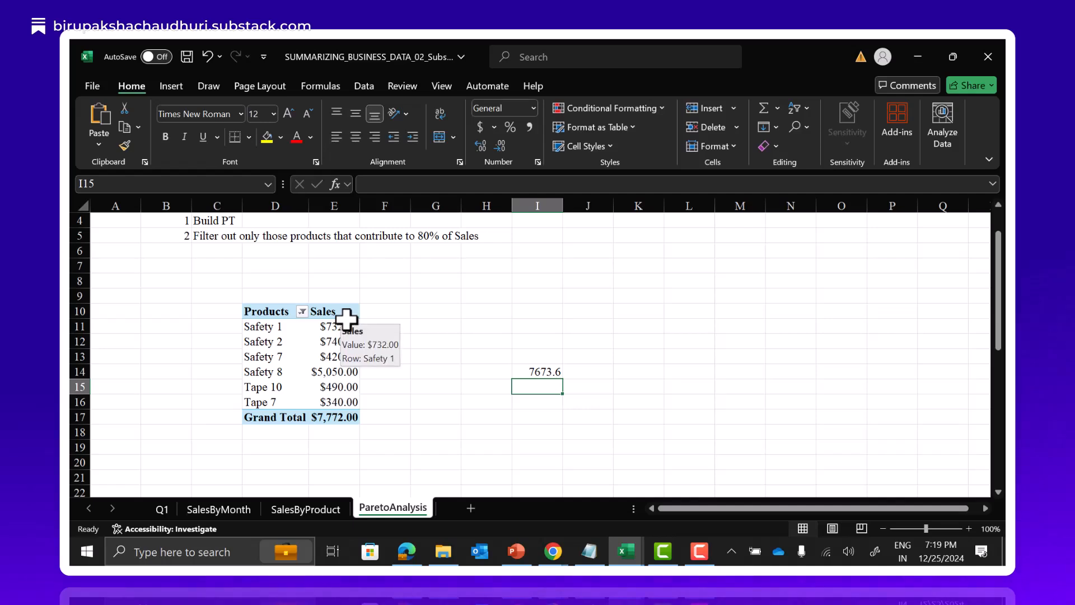
left_click(267, 311)
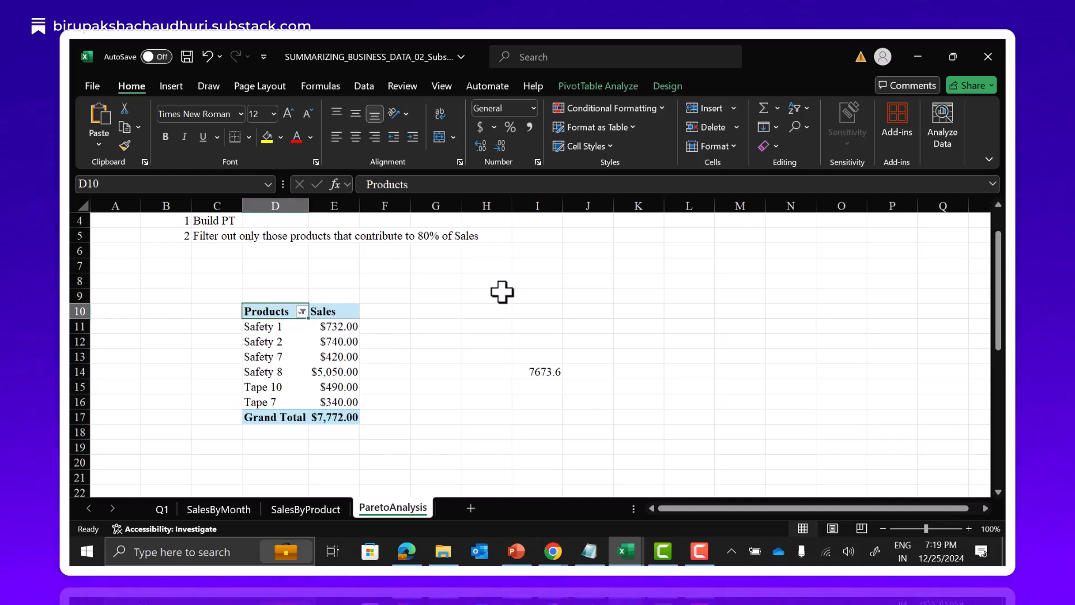
key("shift+Right")
key("shift+Down")
key("shift+Down")
key("shift+Down")
key("shift+Down")
key("shift+Down")
key("shift+Down")
key("shift+Down")
key("shift+Down")
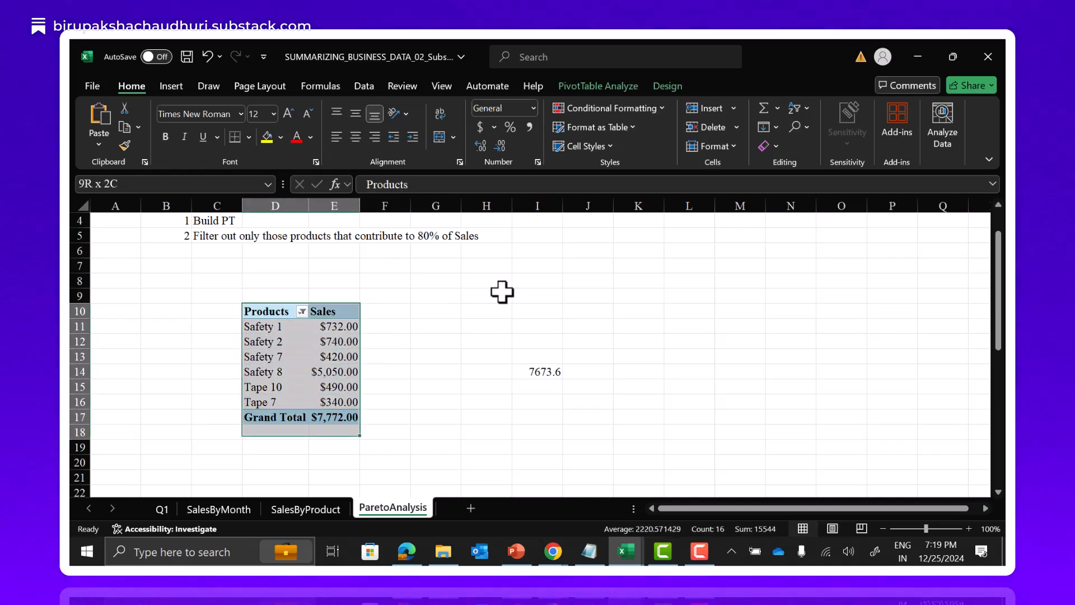
key("shift+Up")
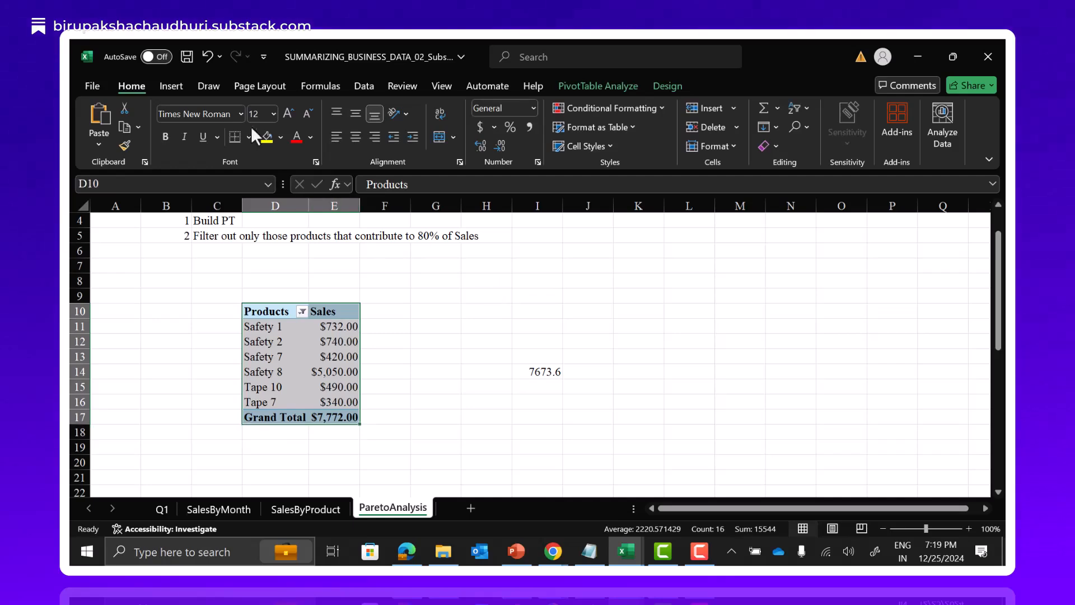
left_click(249, 134)
left_click(252, 288)
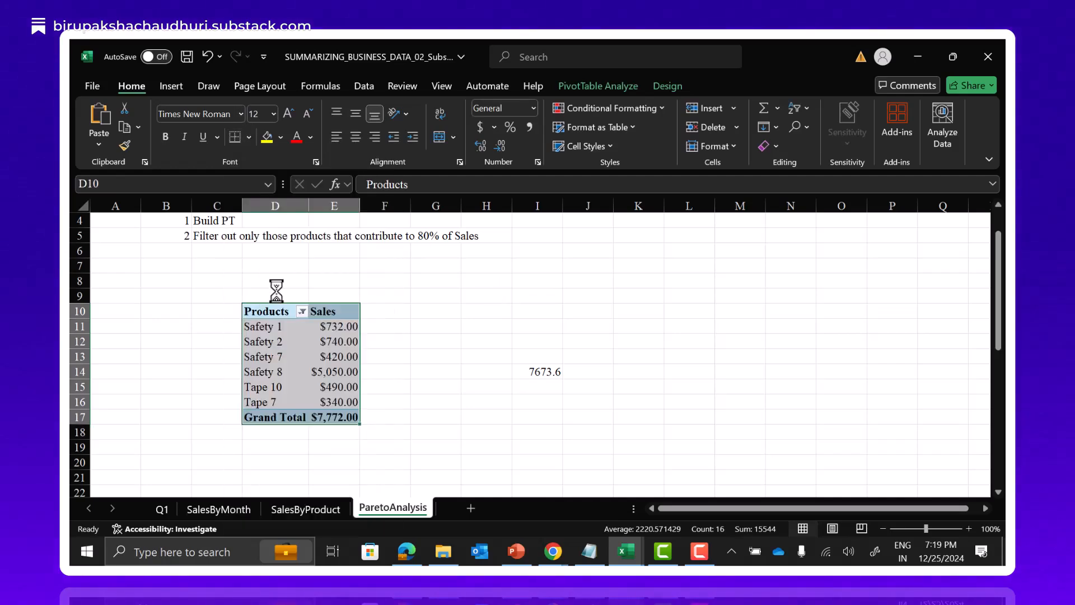
left_click(429, 352)
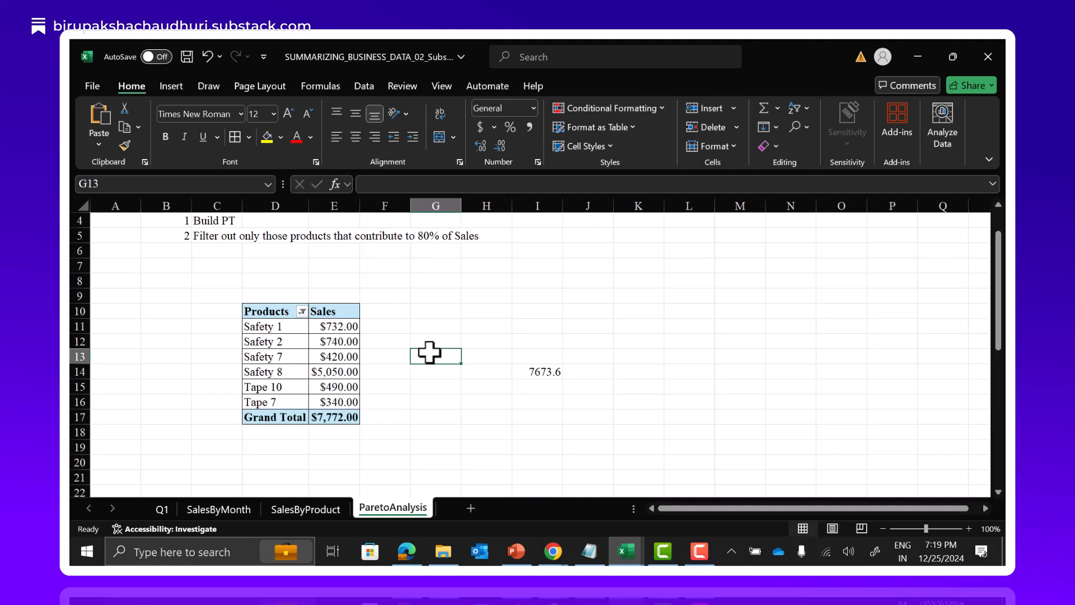